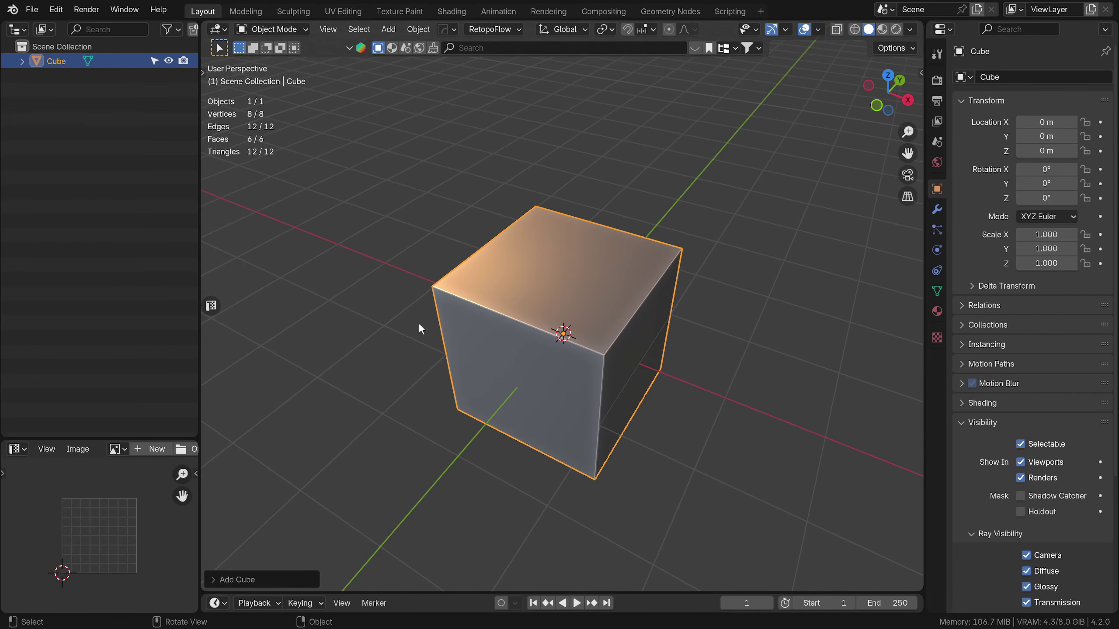
# Step: Switch to the browser and look through the add-ons in Humble's Blender Market Best of 2024 bundle
pyautogui.moveTo(495, 319); pyautogui.dragTo(484, 316, button='middle')
pyautogui.hotkey('alt', 'Tab')
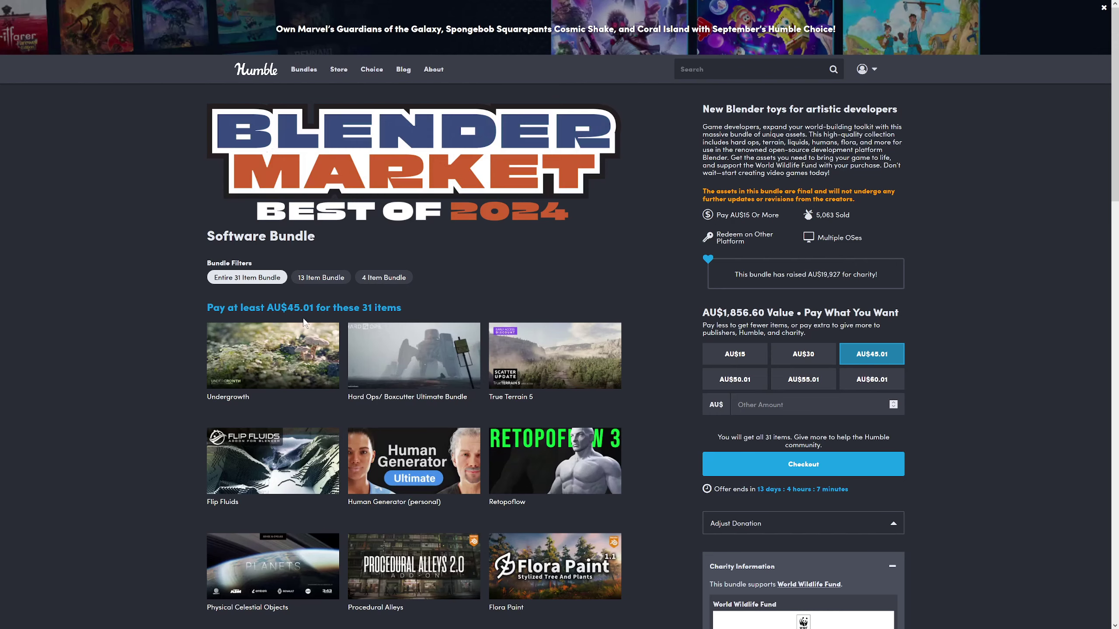
pyautogui.middleClick(669, 351)
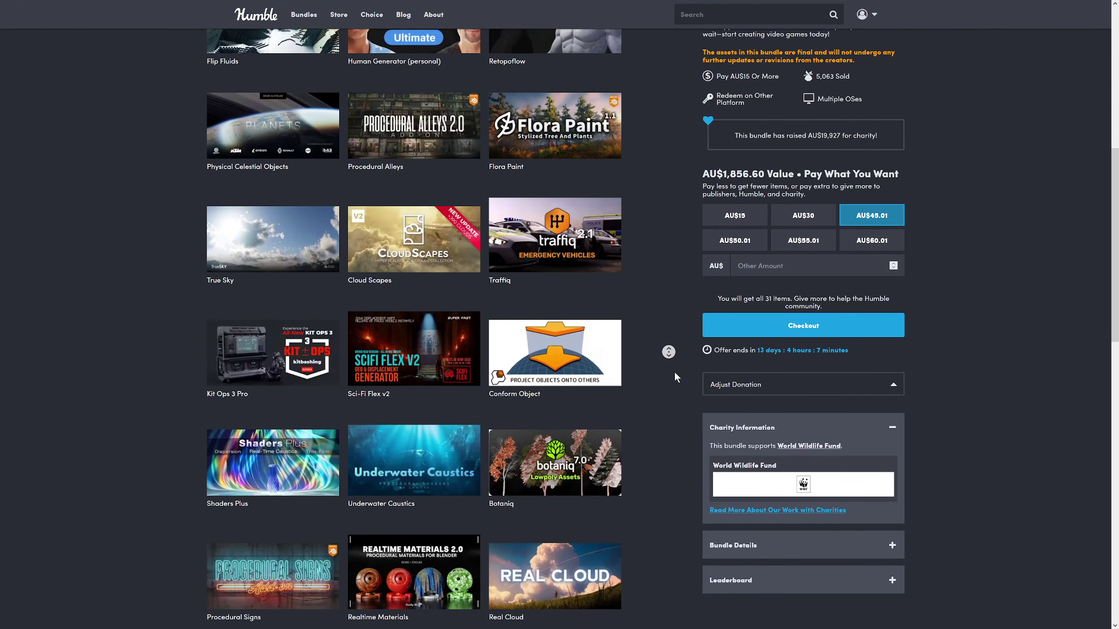
pyautogui.middleClick(672, 372)
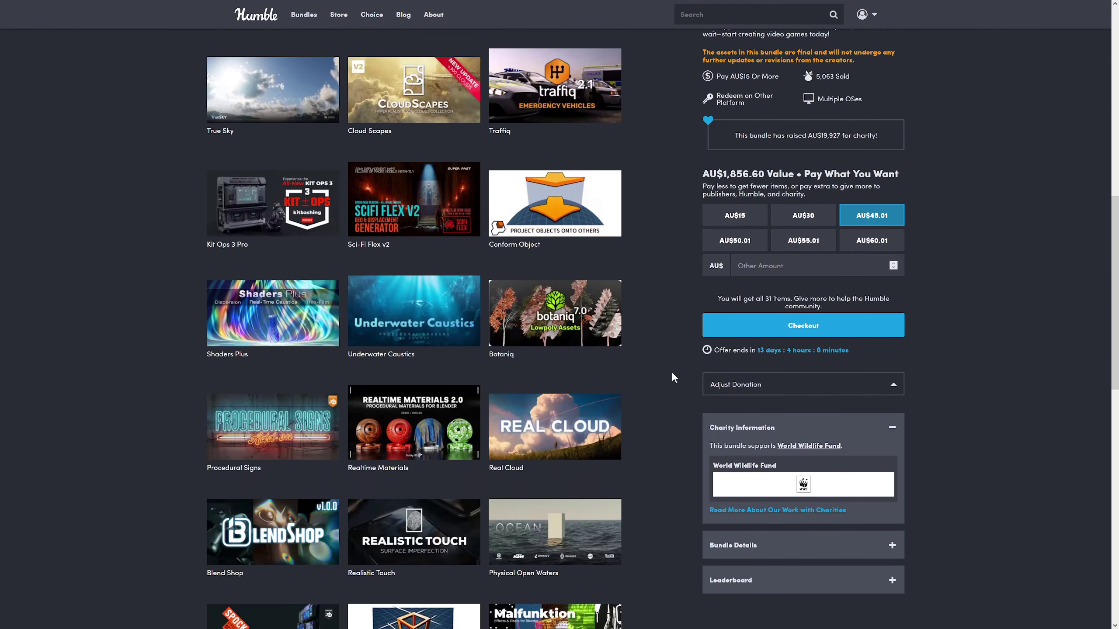
pyautogui.scroll(10, 656, 281)
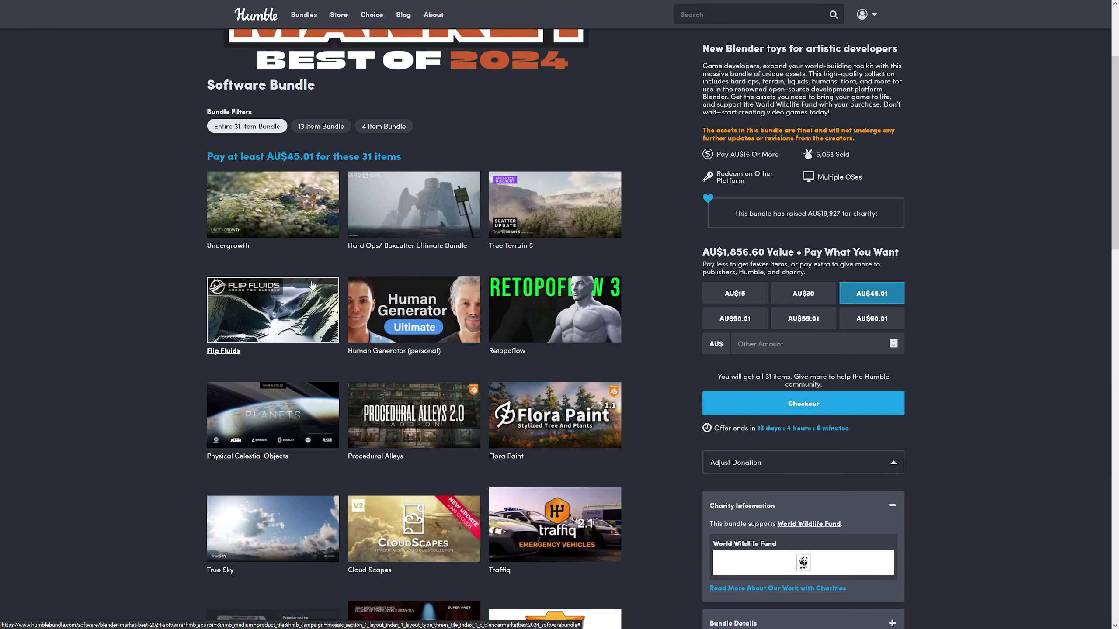
pyautogui.scroll(-8, 571, 337)
pyautogui.scroll(-7, 571, 336)
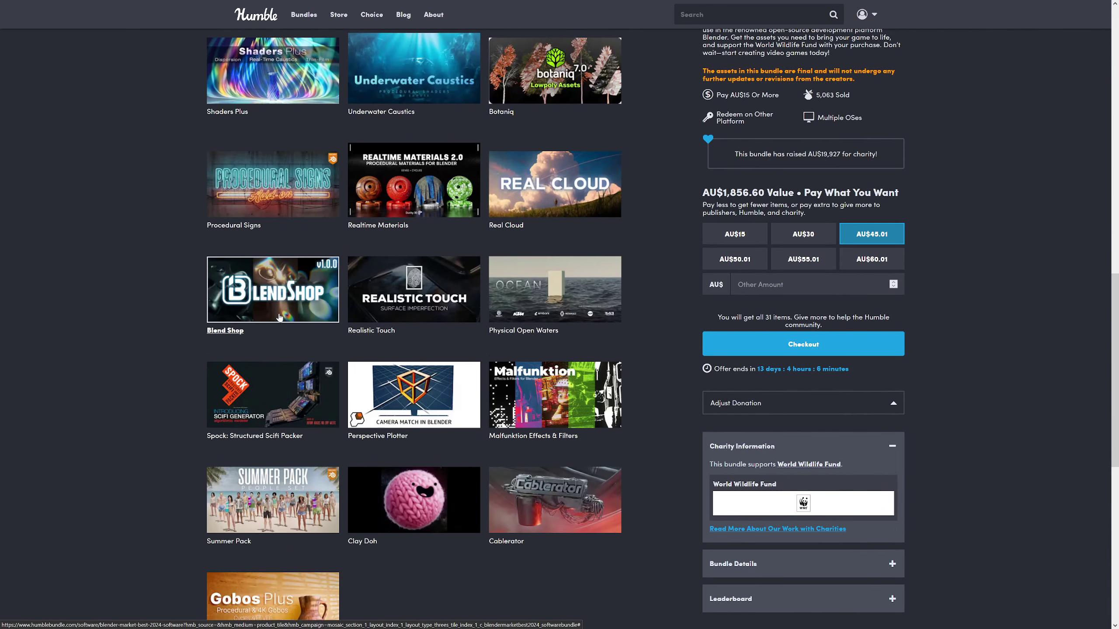
pyautogui.scroll(-3, 279, 318)
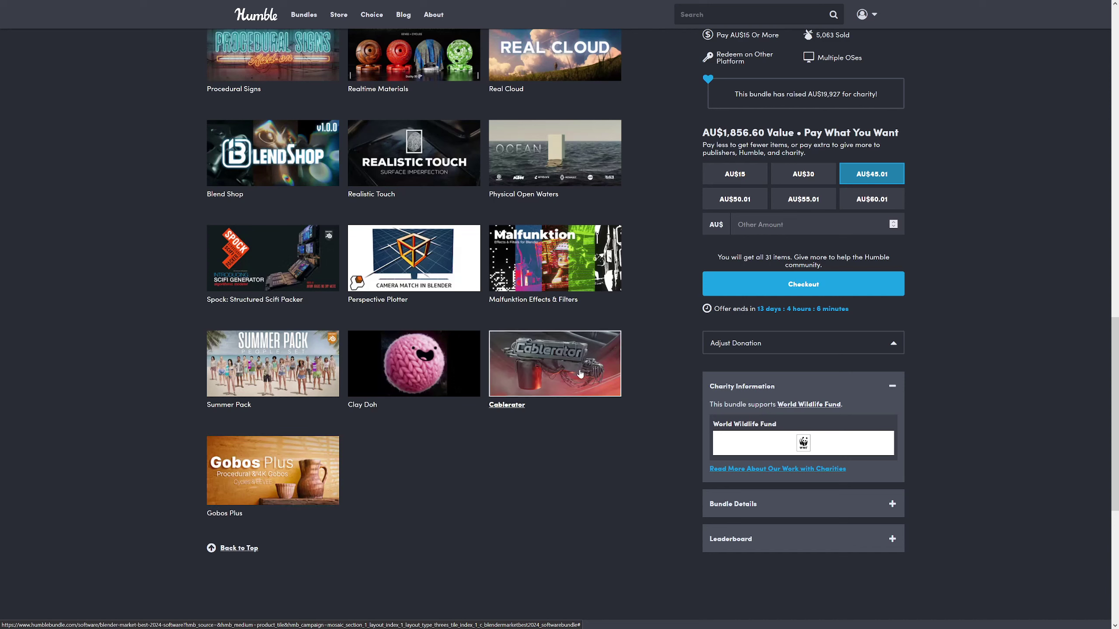
pyautogui.scroll(10, 579, 374)
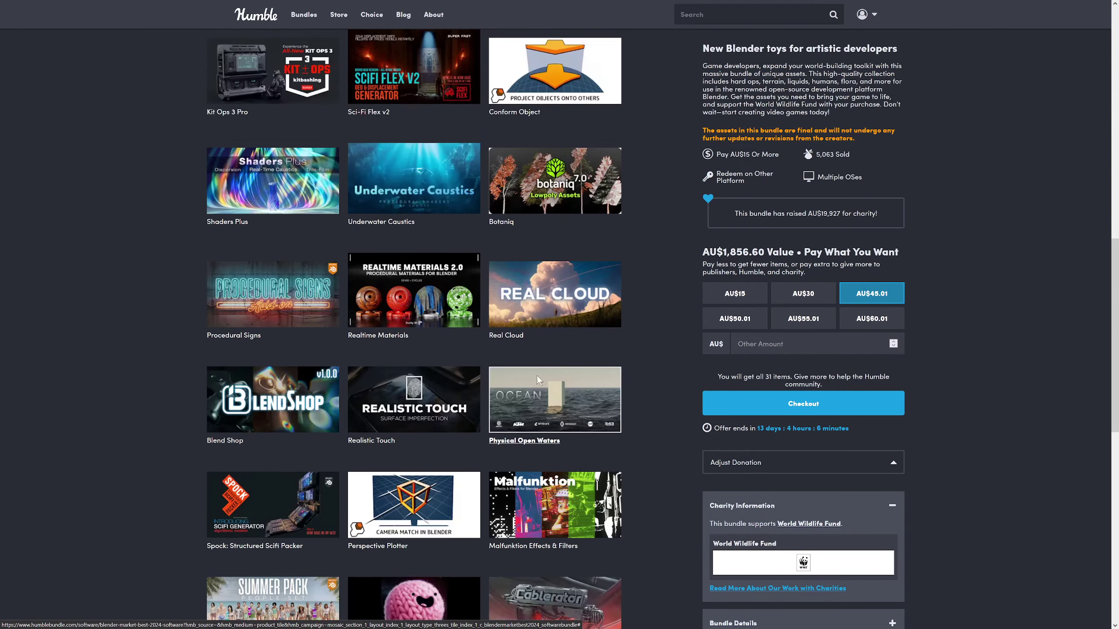
# Step: Compare the full 31-product tier price on the Blender Market page with the price on the Humble bundle page
pyautogui.moveTo(222, 5)
pyautogui.click(66, 9)
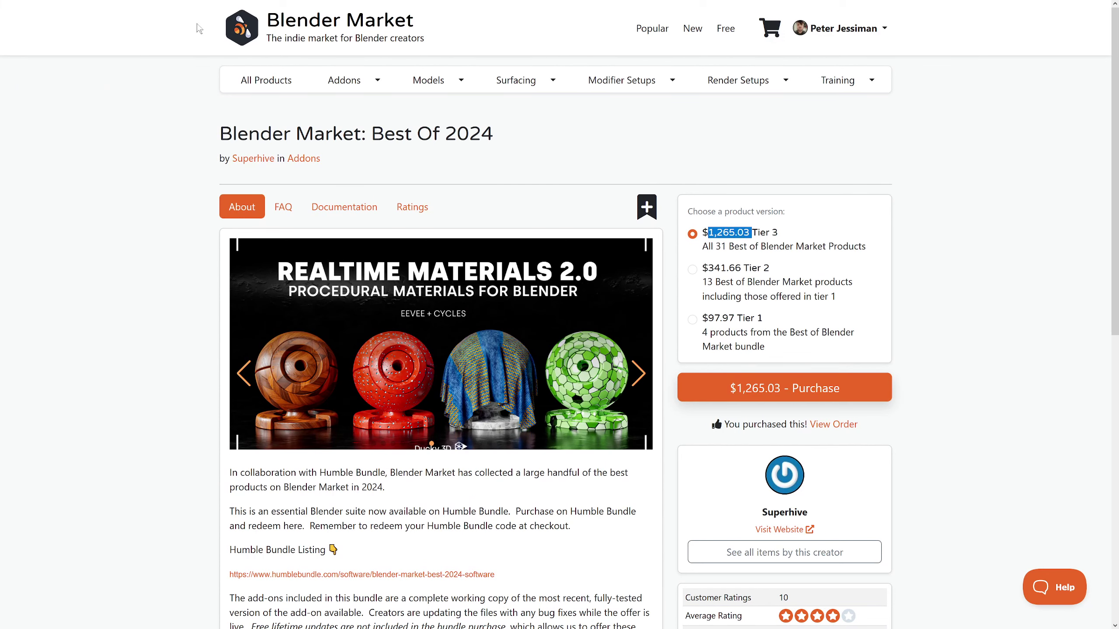
pyautogui.moveTo(194, 2)
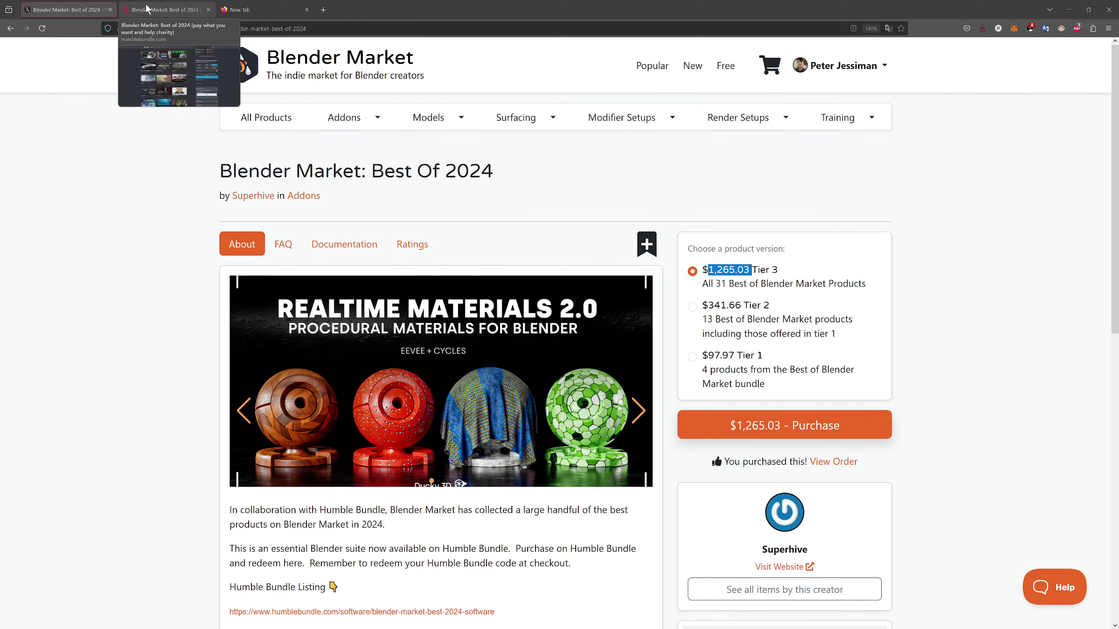
pyautogui.click(163, 9)
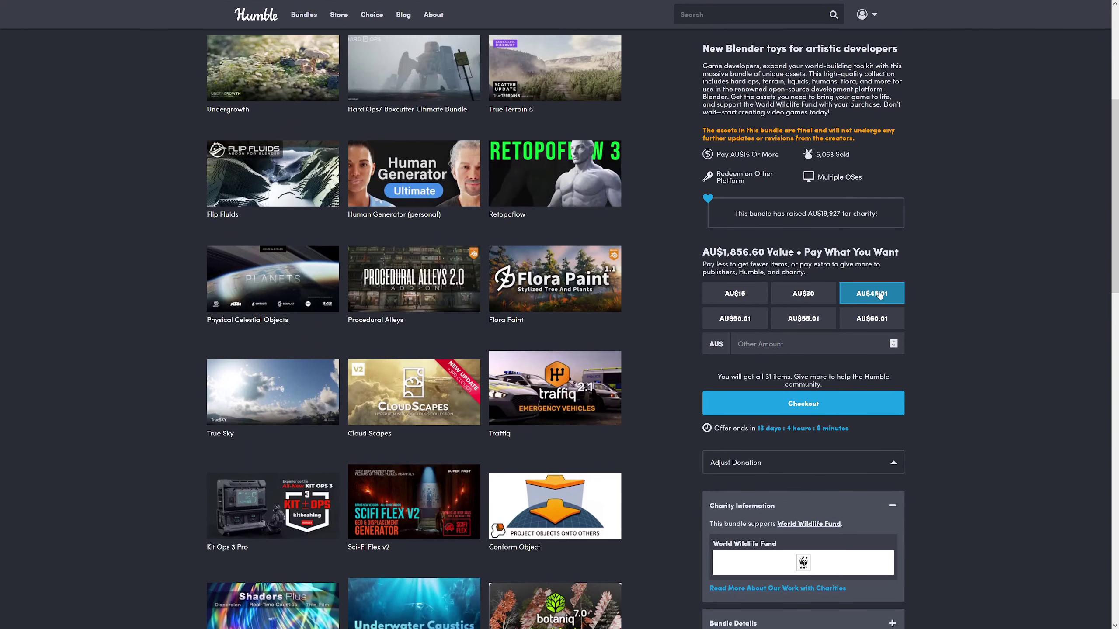
pyautogui.moveTo(228, 2)
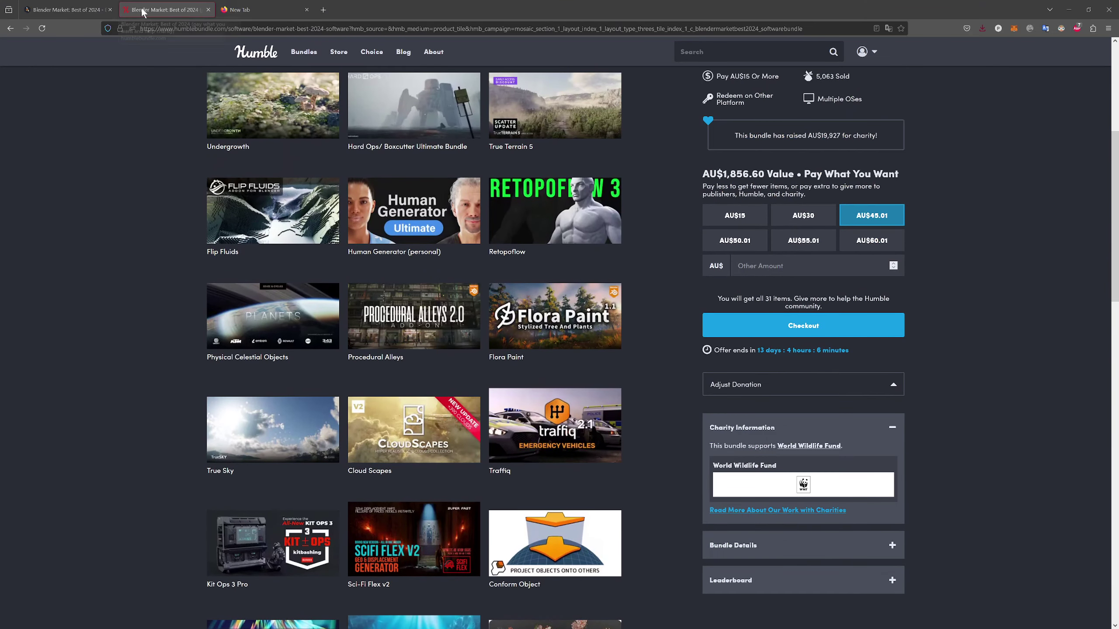
pyautogui.click(105, 10)
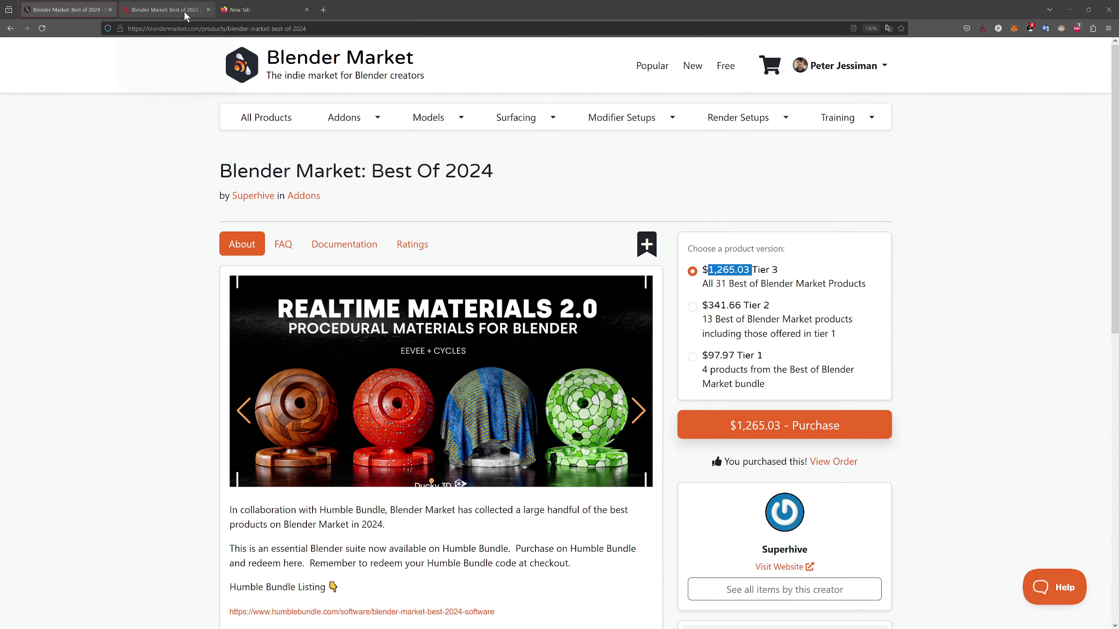
pyautogui.click(163, 9)
# Step: View the bundle details of the Flora Paint, True Sky, Cloud Scapes and Traffiq add-ons
pyautogui.scroll(1, 695, 314)
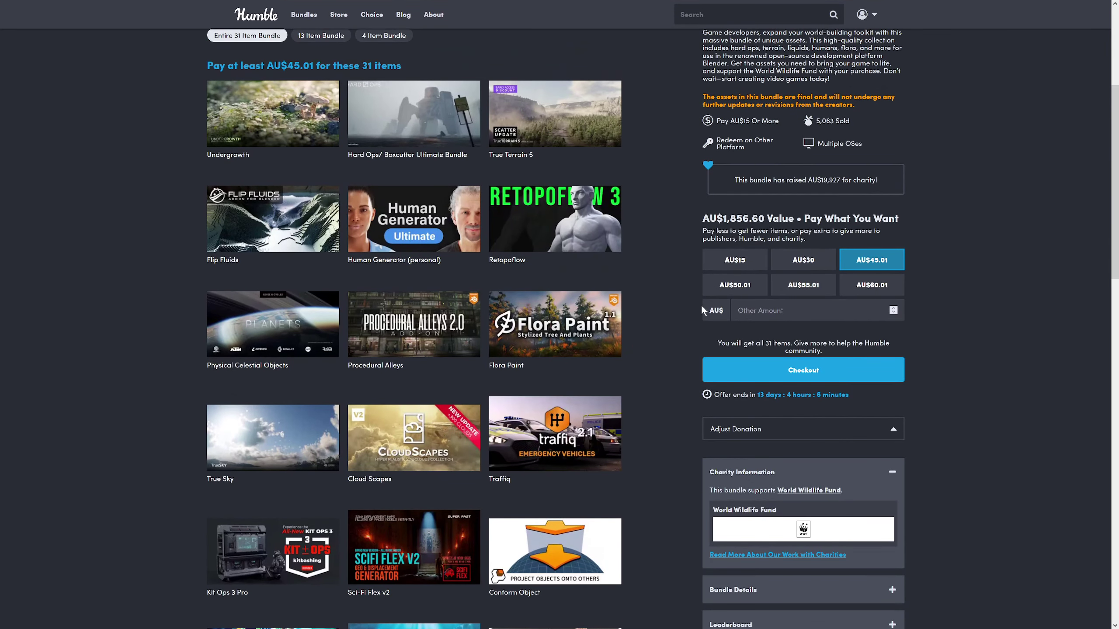
pyautogui.scroll(1, 651, 382)
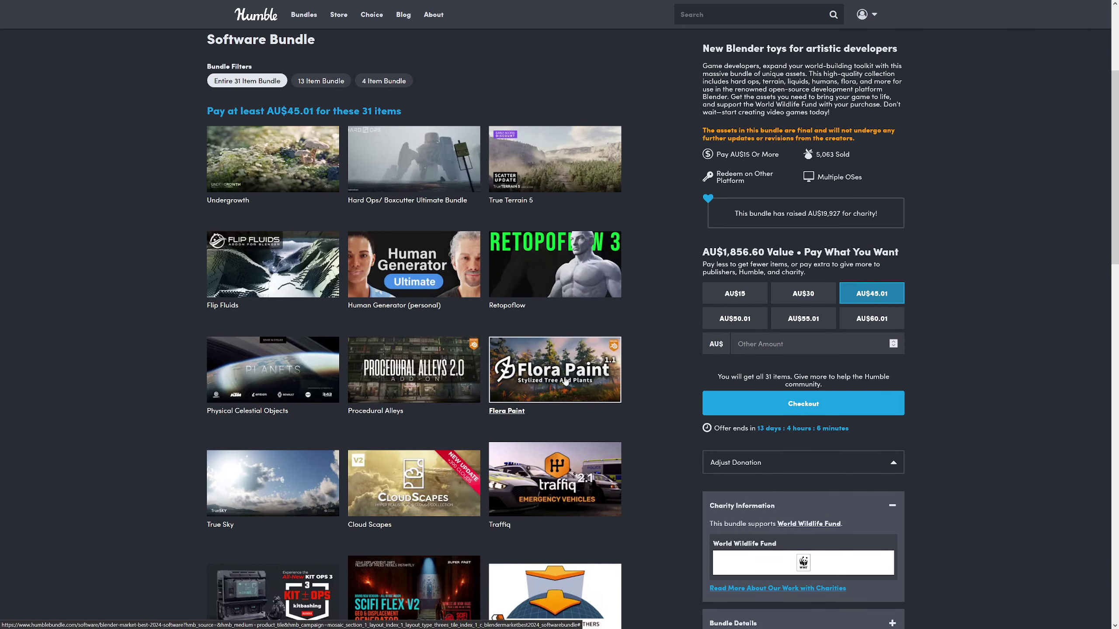
pyautogui.click(572, 392)
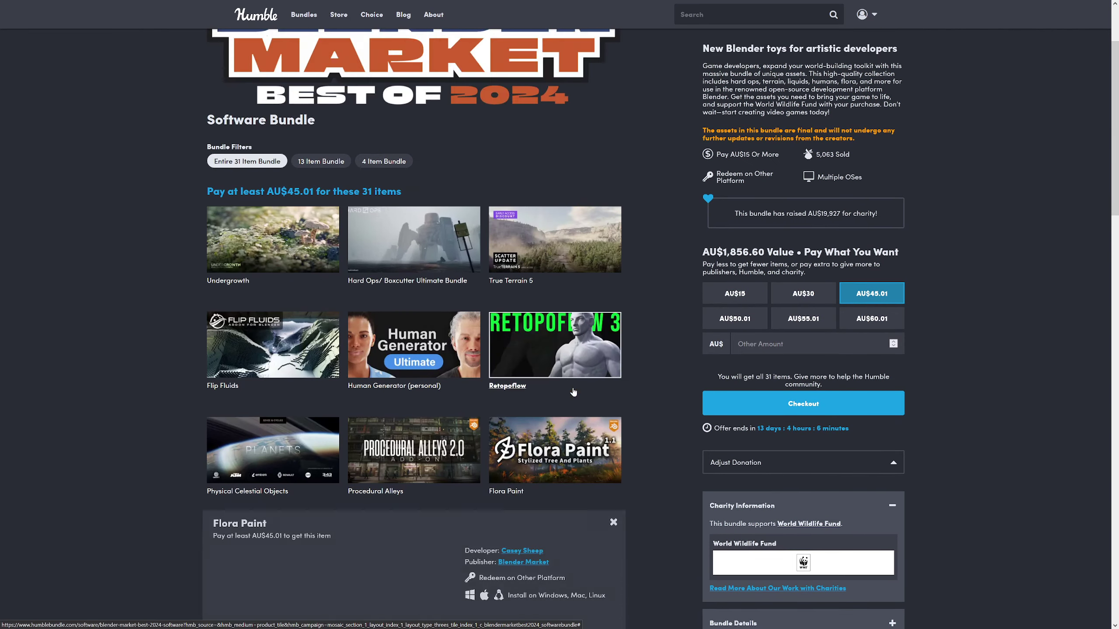
pyautogui.scroll(-2, 509, 415)
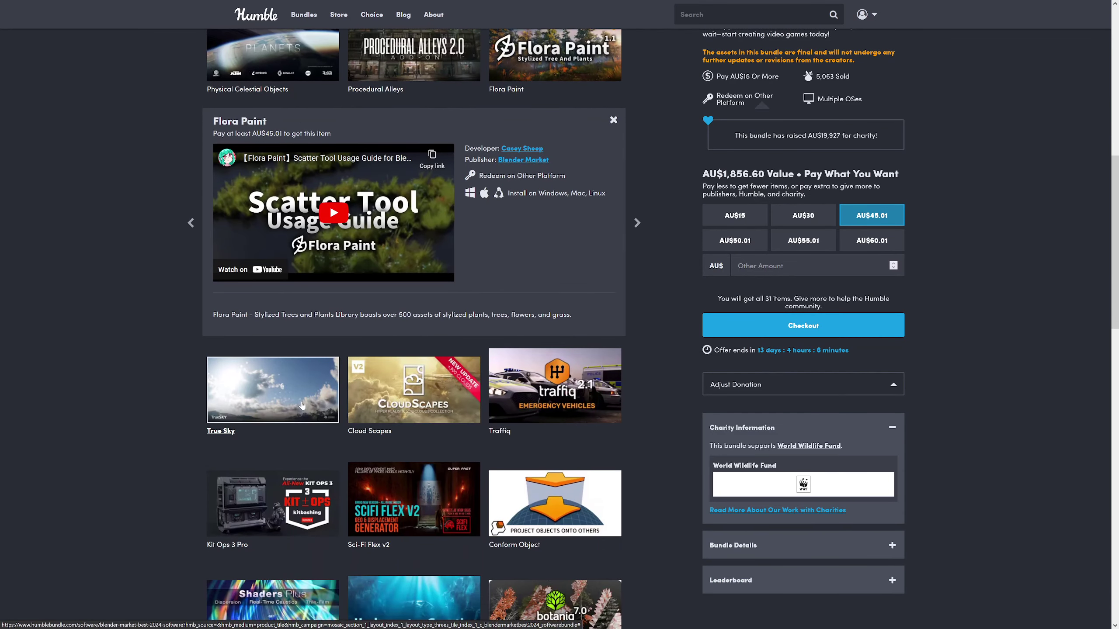
pyautogui.click(304, 405)
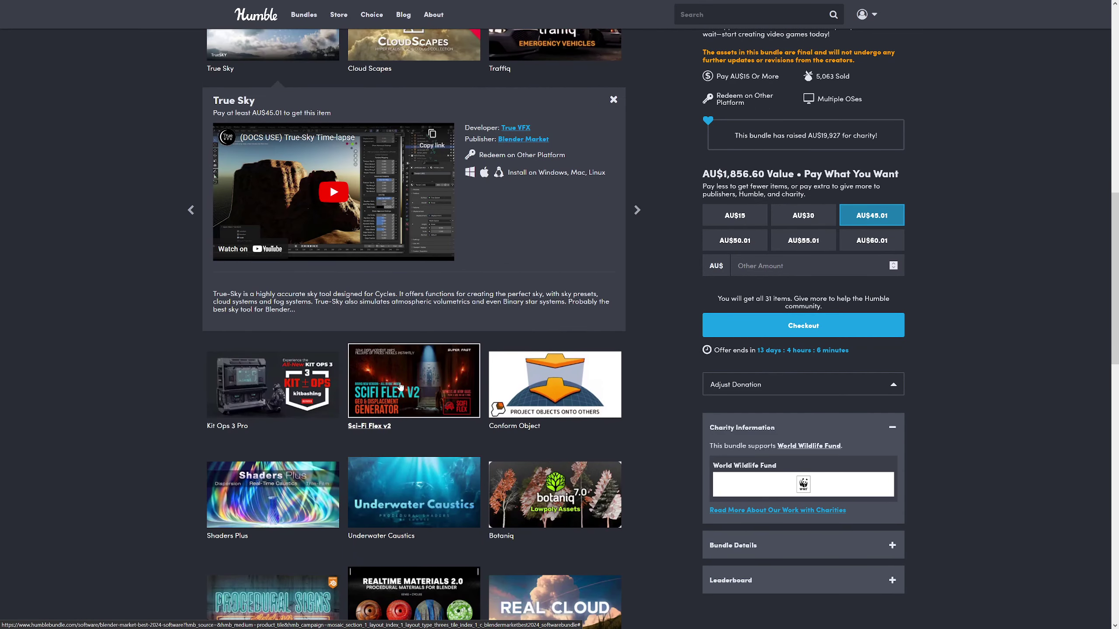
pyautogui.scroll(3, 382, 359)
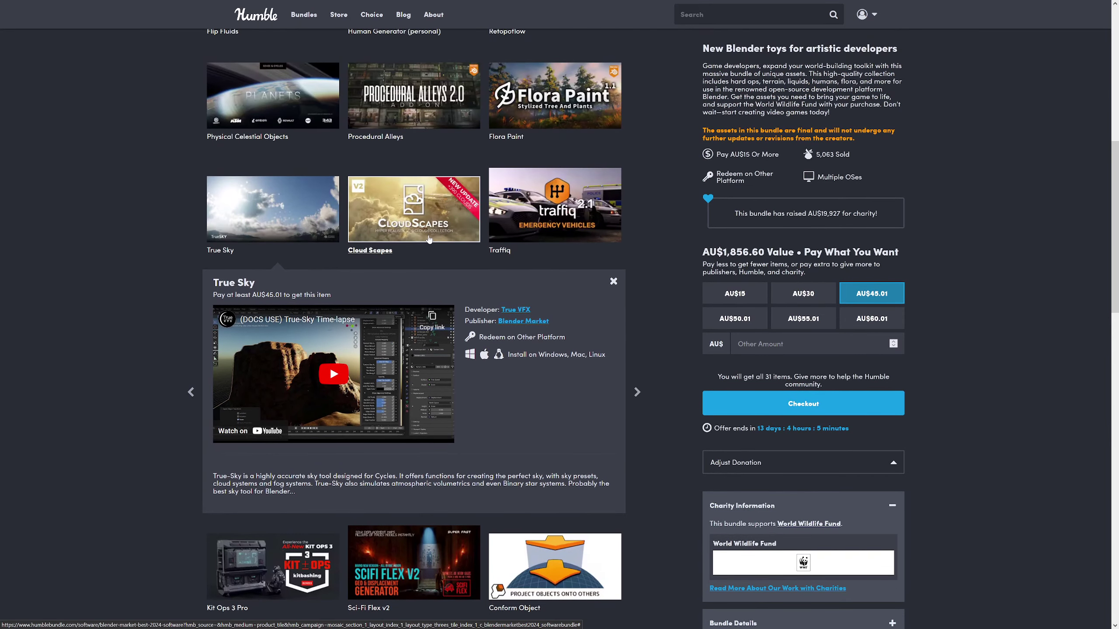
pyautogui.click(423, 259)
pyautogui.click(555, 53)
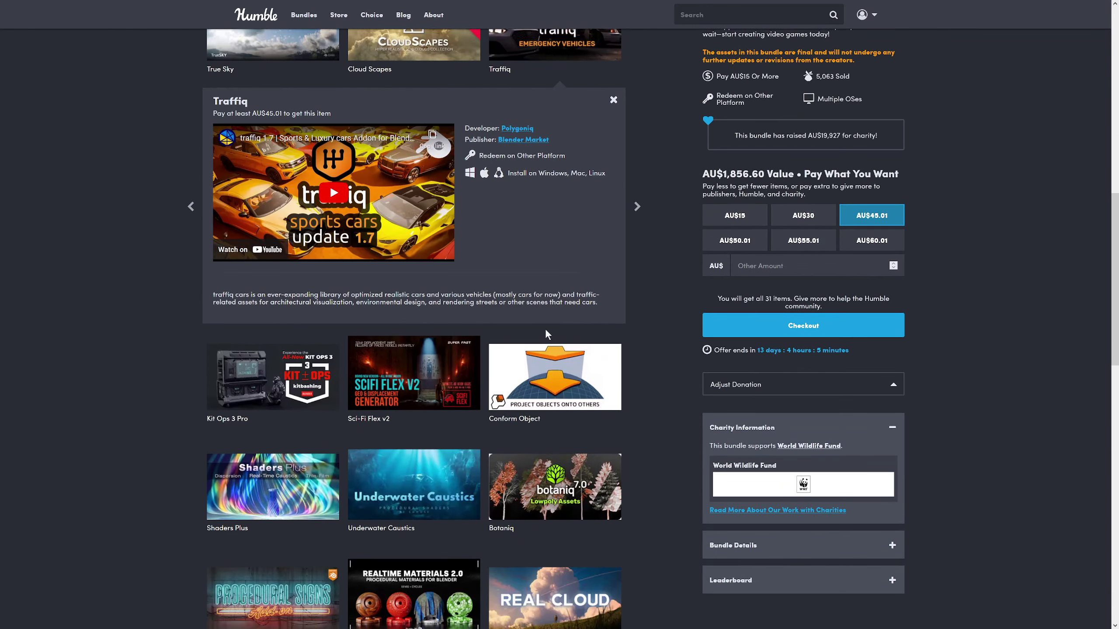
# Step: Look over the remaining add-ons down to Gobos Plus and return to the start of the bundle's item list
pyautogui.scroll(-3, 535, 353)
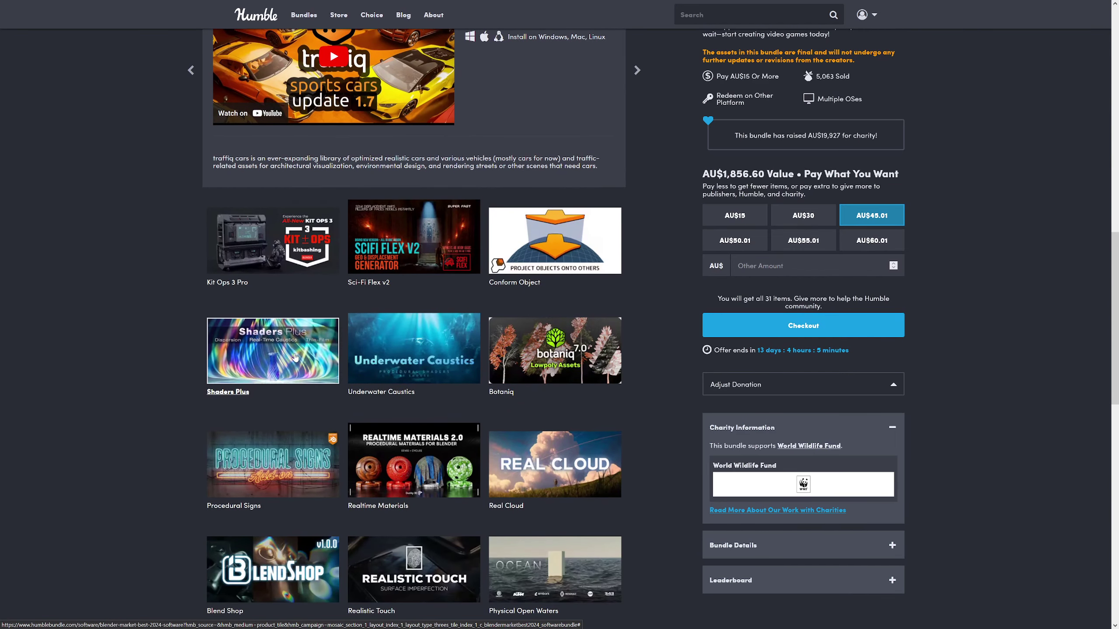
pyautogui.scroll(-10, 333, 457)
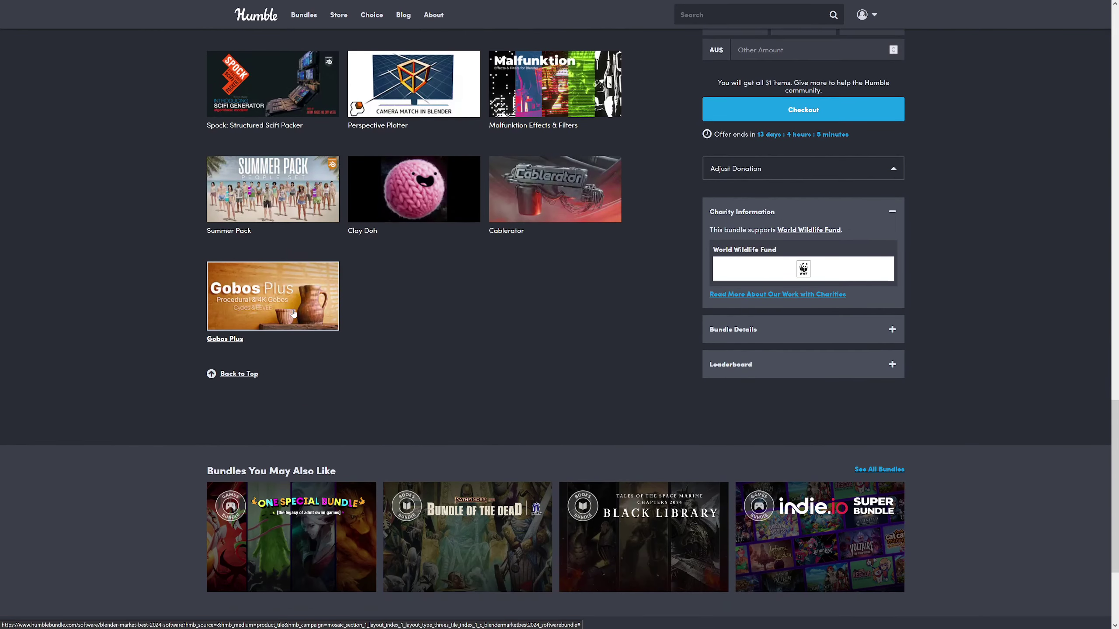
pyautogui.scroll(14, 293, 314)
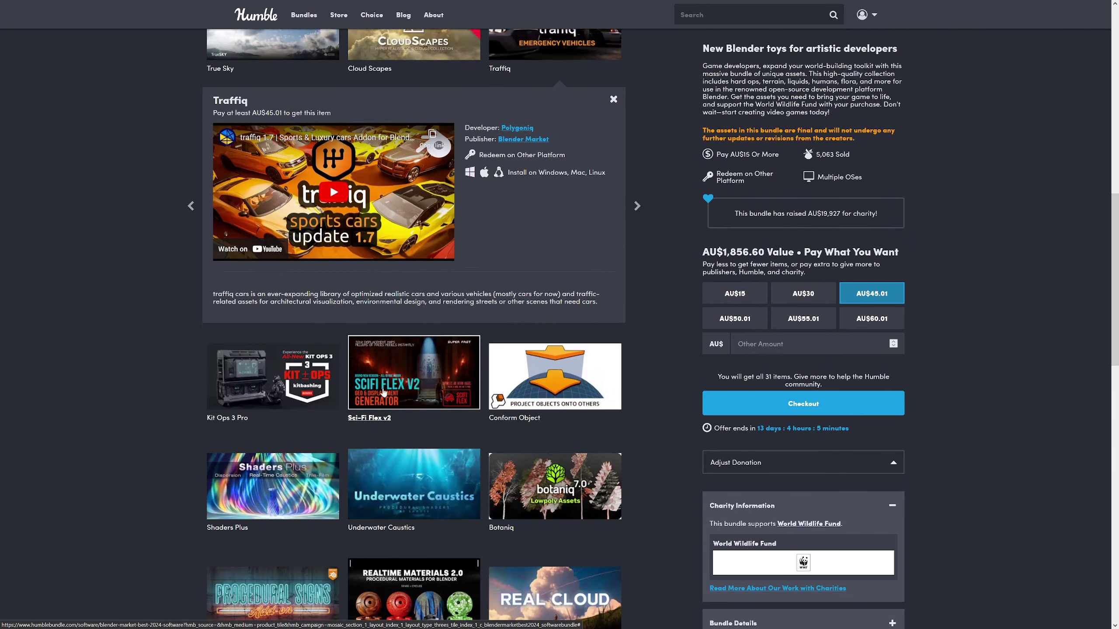
pyautogui.scroll(10, 383, 393)
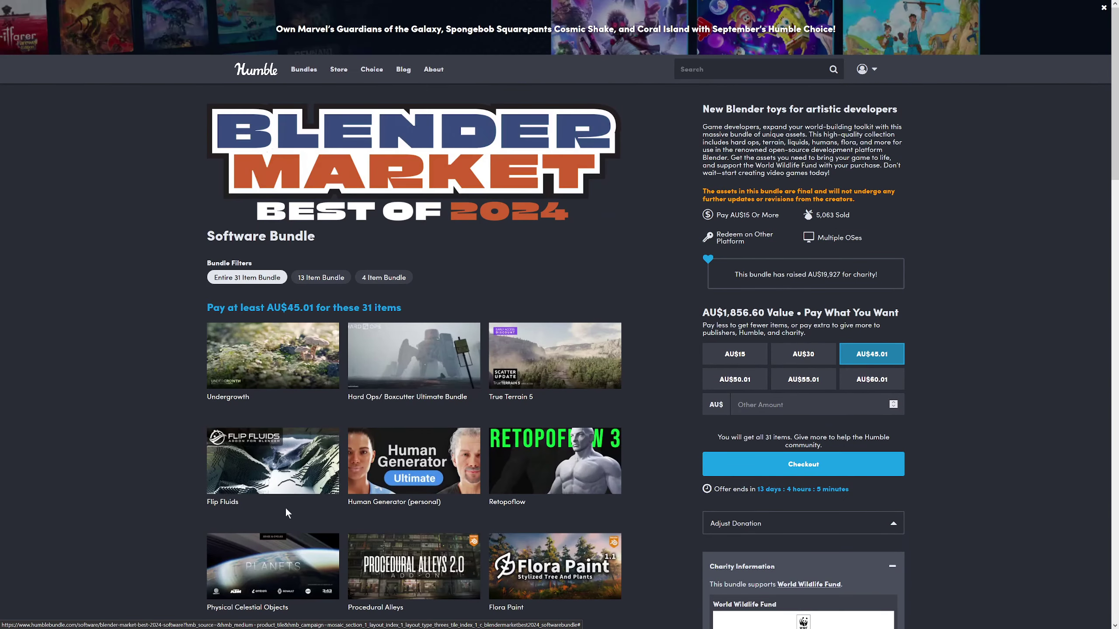
pyautogui.scroll(-1, 288, 513)
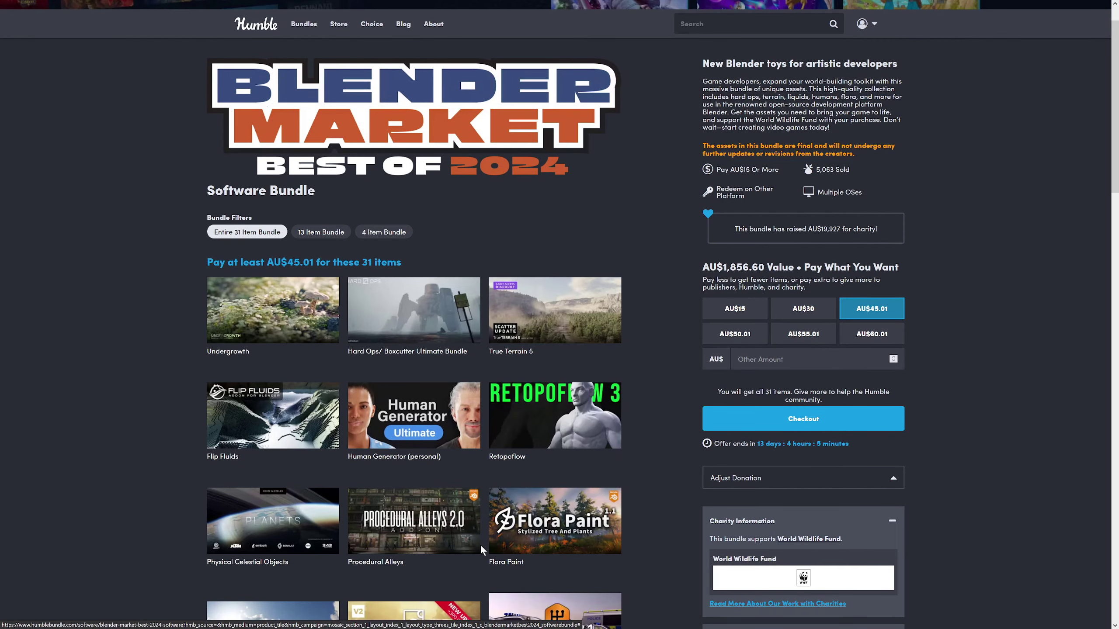
# Step: Switch to Blender and duplicate the cube in place
pyautogui.hotkey('alt', 'Tab')
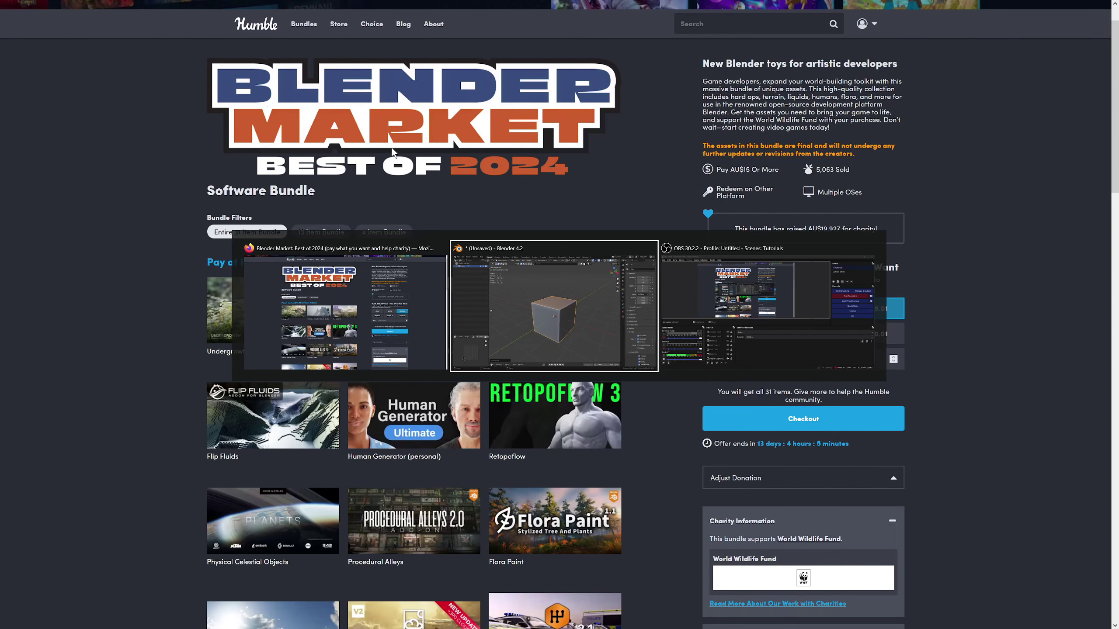
pyautogui.scroll(-3, 422, 280)
pyautogui.moveTo(422, 280); pyautogui.dragTo(586, 305, button='middle')
pyautogui.scroll(5, 499, 305)
pyautogui.scroll(-3, 662, 289)
pyautogui.scroll(3, 659, 283)
pyautogui.scroll(-1, 602, 304)
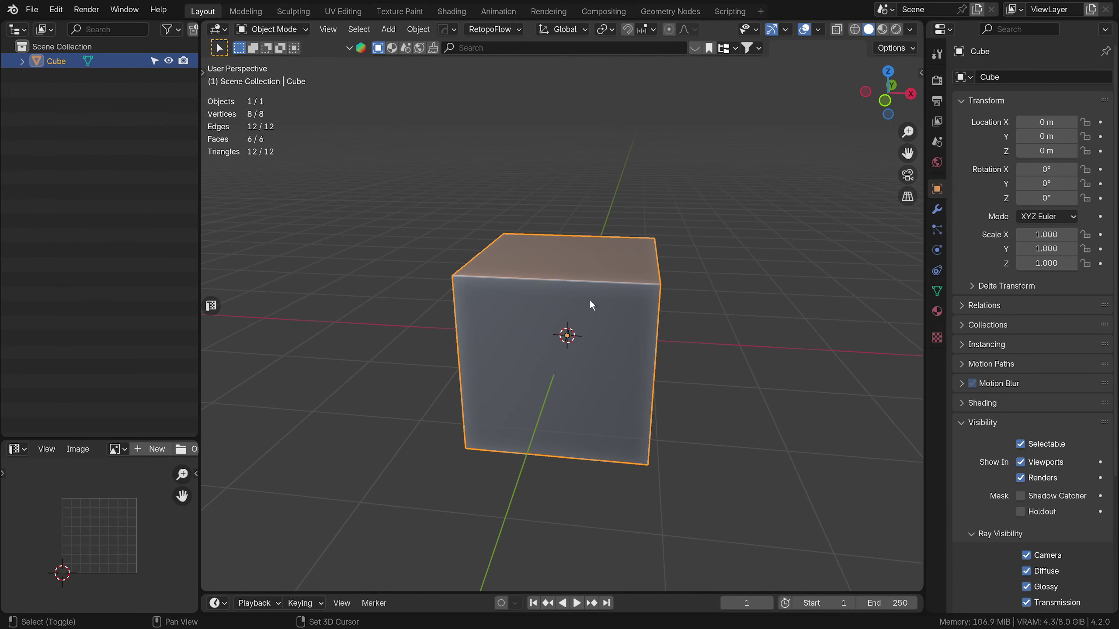
pyautogui.hotkey('shift', 'd')
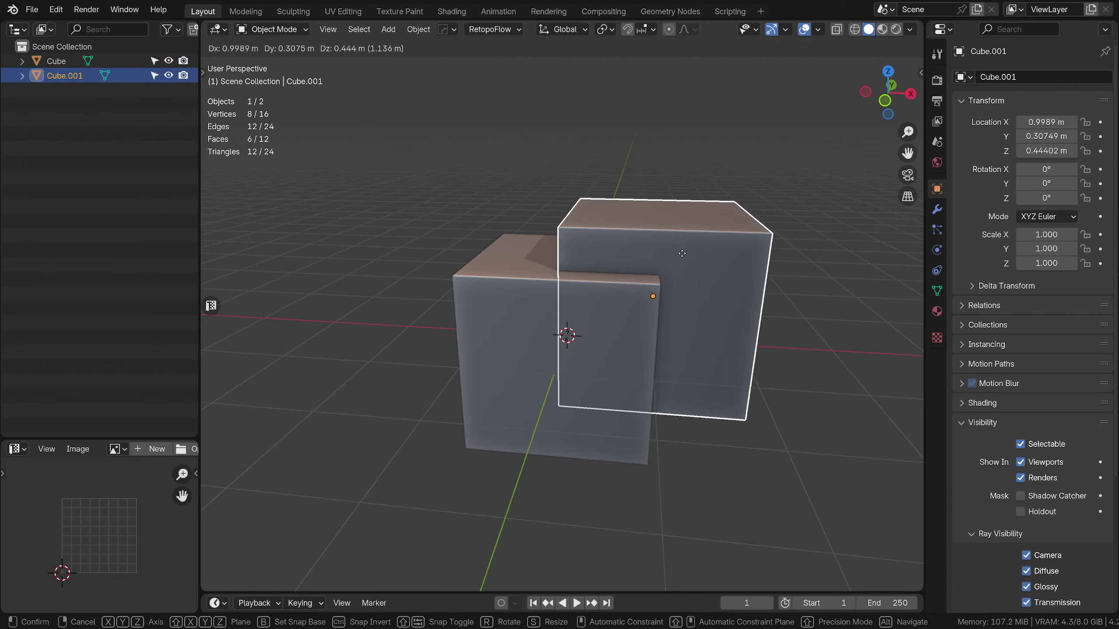
pyautogui.press('Escape')
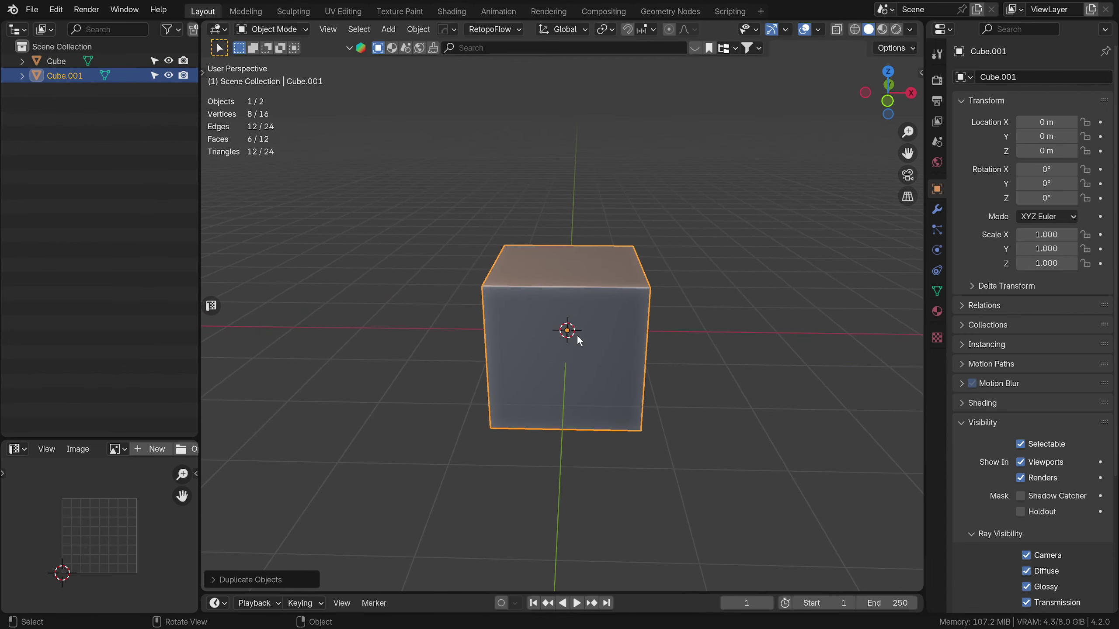
# Step: Raise the duplicated cube along the Z axis to a height of about 1.54 m
pyautogui.press('g')
pyautogui.press('z')
pyautogui.click(583, 229)
# Step: Scale the duplicated cube to about 0.38 and lower it along Z to about 1.05 m, partly inside the large cube
pyautogui.moveTo(585, 273); pyautogui.dragTo(619, 290, button='middle')
pyautogui.press('s')
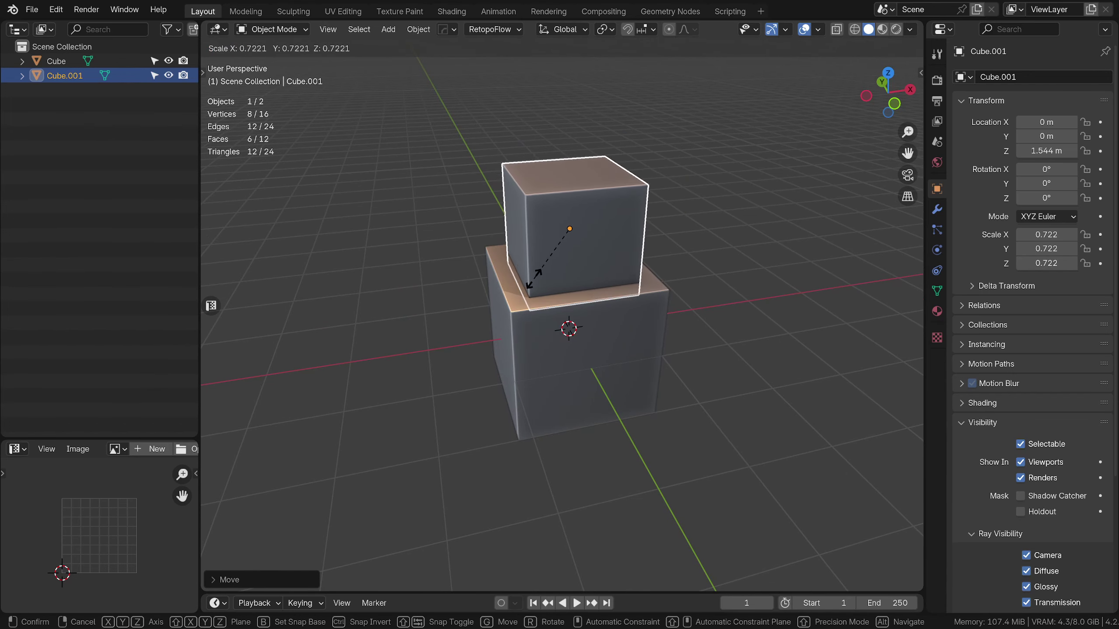
pyautogui.click(559, 258)
pyautogui.moveTo(559, 258); pyautogui.dragTo(552, 292, button='middle')
pyautogui.press('g')
pyautogui.press('z')
pyautogui.click(540, 274)
# Step: Duplicate the small cube and shift the copy horizontally to a corner of the large cube, about X 0.94 m, Y -0.63 m
pyautogui.hotkey('shift', 'd')
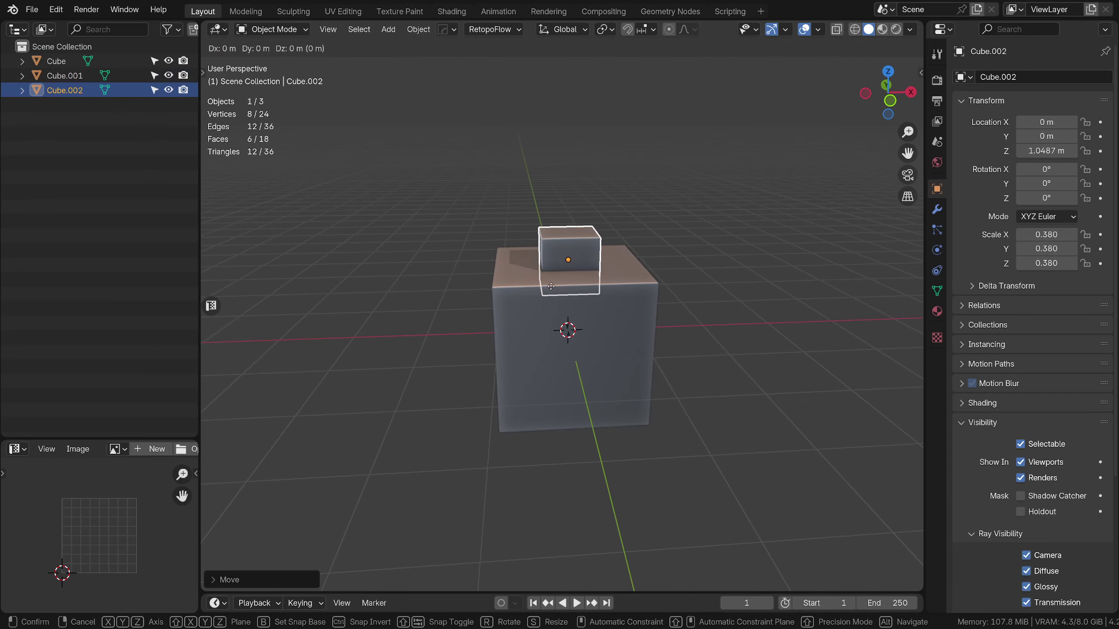
pyautogui.hotkey('shift', 'z')
pyautogui.click(630, 302)
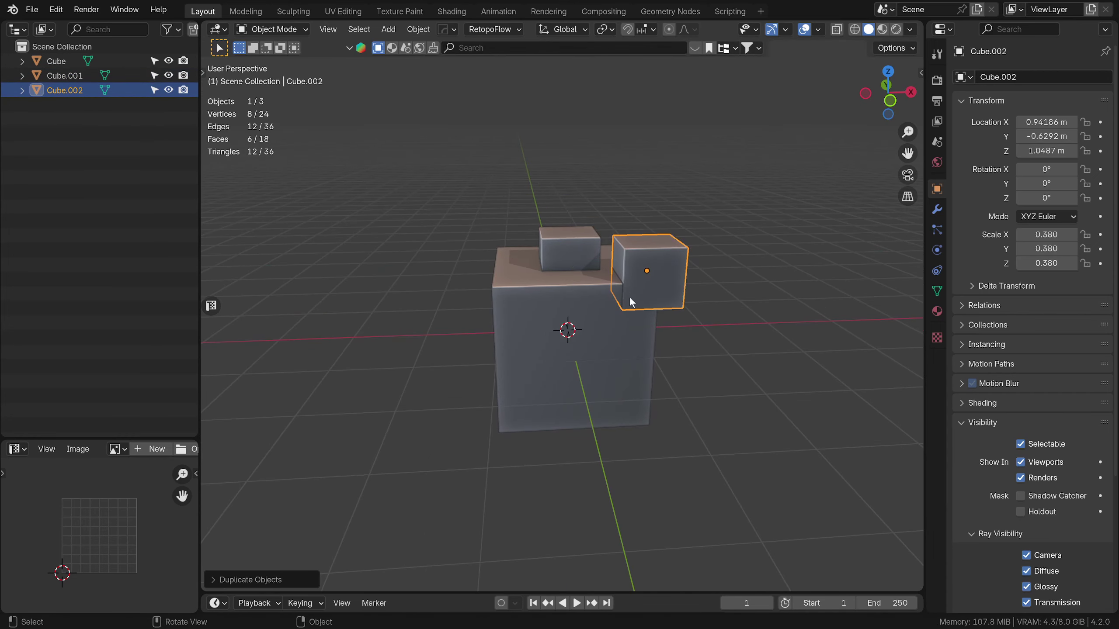
# Step: Delete the small cube at the centre of the large cube's upper face
pyautogui.click(558, 242)
pyautogui.press('x')
pyautogui.click(649, 240)
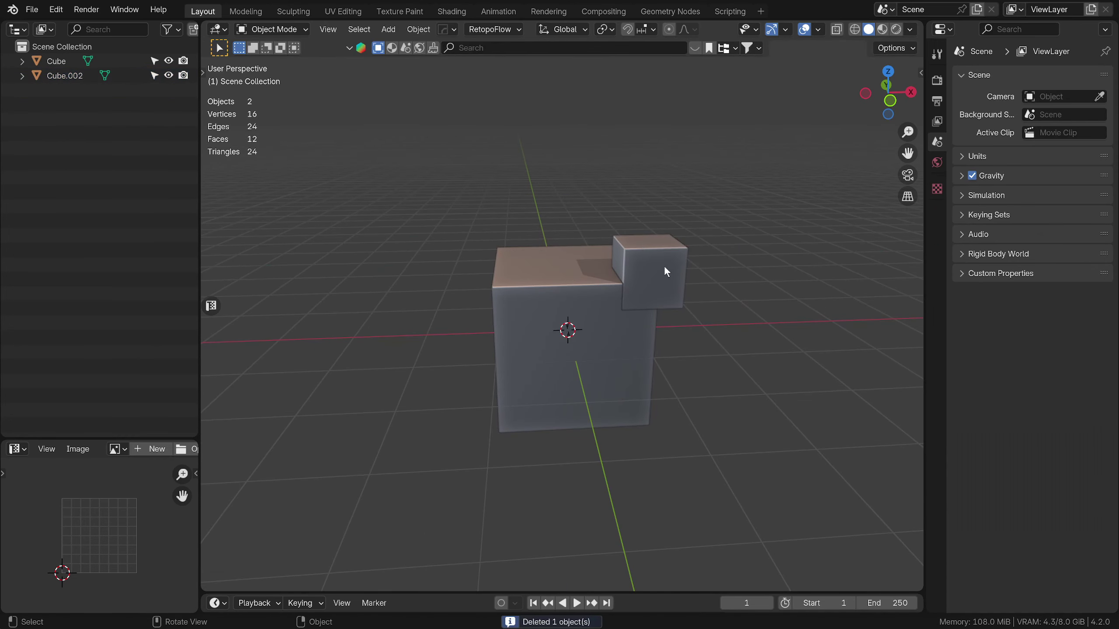
# Step: Cut the corner cube out of the large cube with a Hard Ops Difference boolean
pyautogui.click(664, 266)
pyautogui.keyDown('shift'); pyautogui.click(568, 294); pyautogui.keyUp('shift')
pyautogui.hotkey('ctrl', 'shift', 'b')
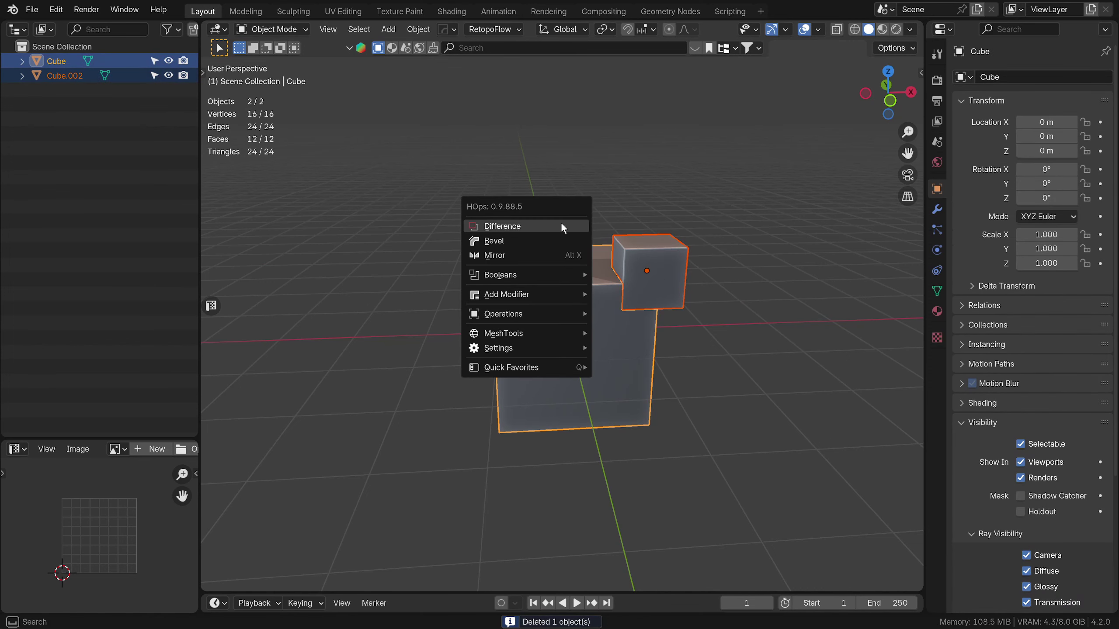
pyautogui.click(563, 223)
pyautogui.moveTo(698, 290); pyautogui.dragTo(770, 217, button='middle')
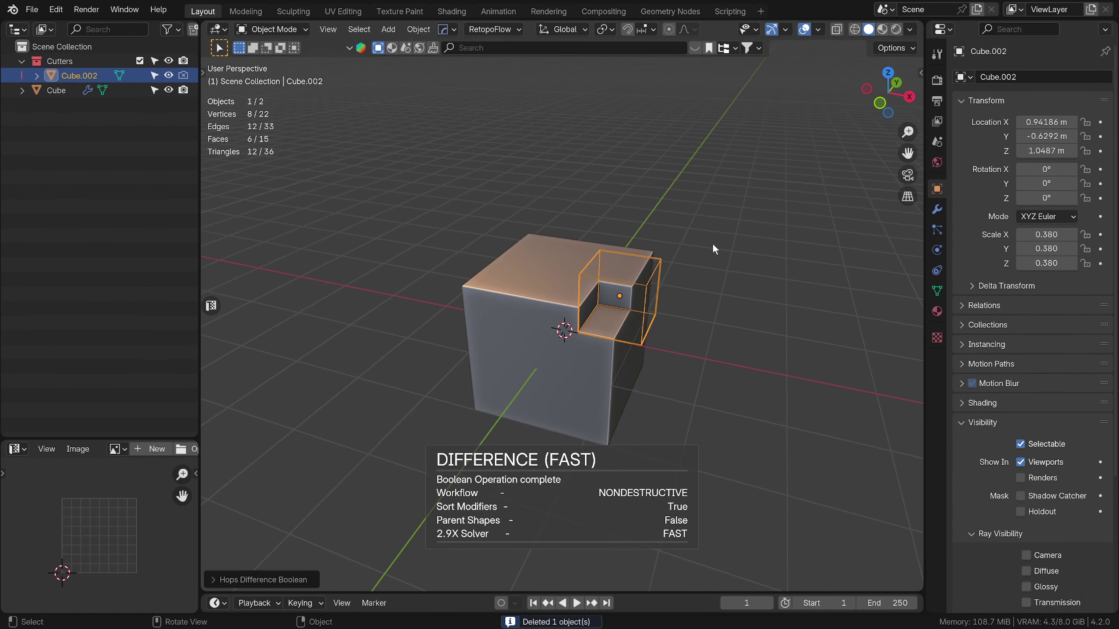
pyautogui.moveTo(712, 245); pyautogui.dragTo(547, 304, button='middle')
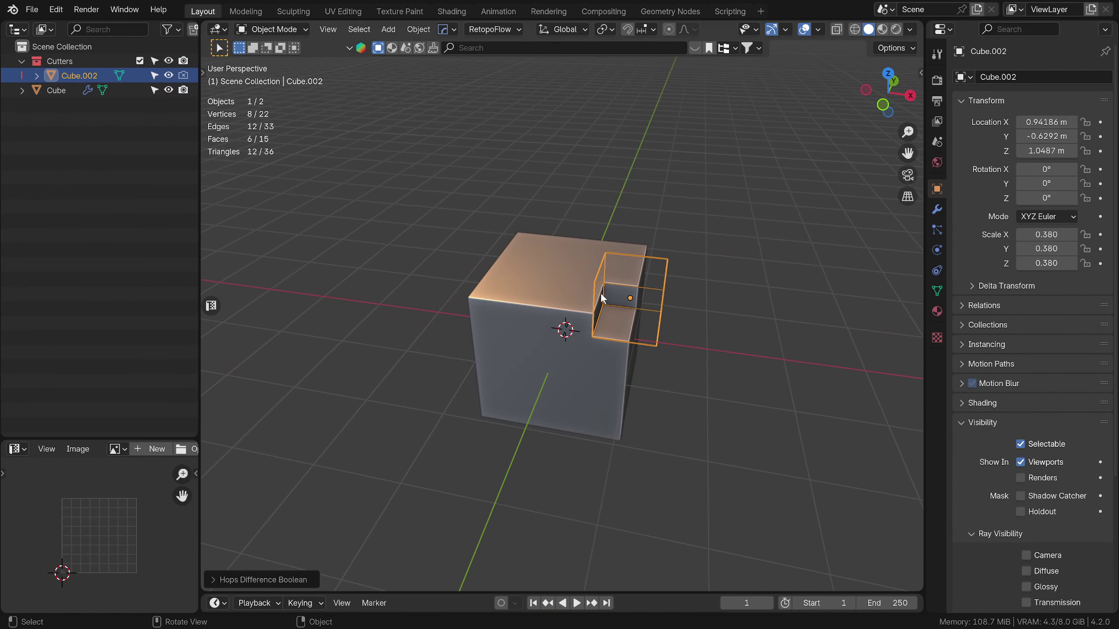
# Step: Mirror the large cube across X and Y with the Hard Ops mirror so the notch repeats on all four upper corners
pyautogui.click(560, 314)
pyautogui.hotkey('alt', 'x')
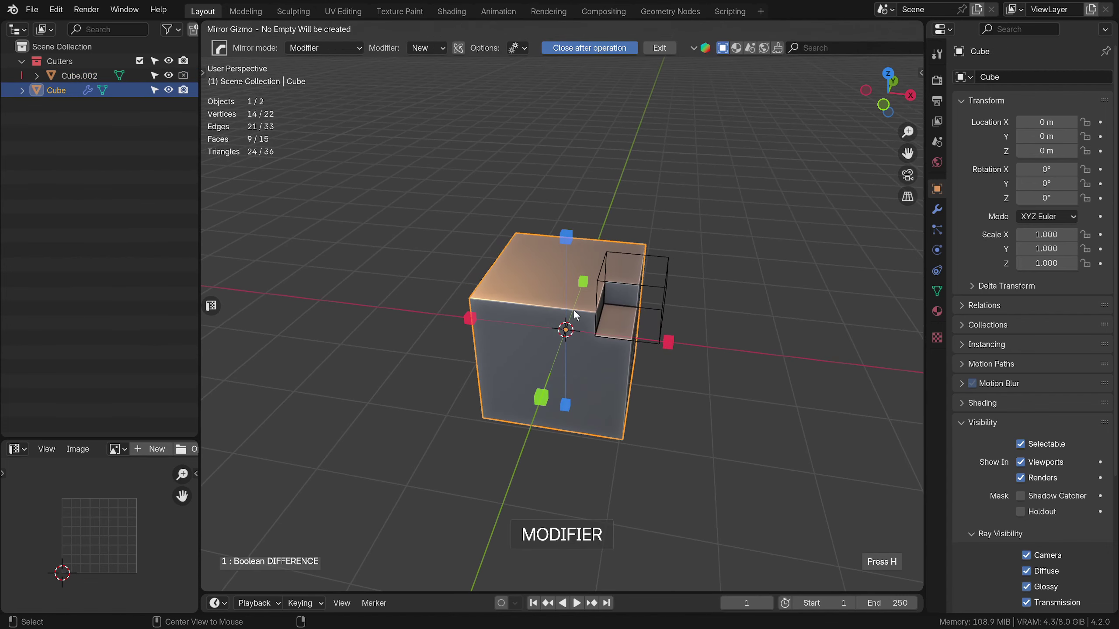
pyautogui.click(664, 337)
pyautogui.moveTo(549, 343); pyautogui.dragTo(669, 356, button='middle')
pyautogui.hotkey('alt', 'x')
pyautogui.click(663, 364)
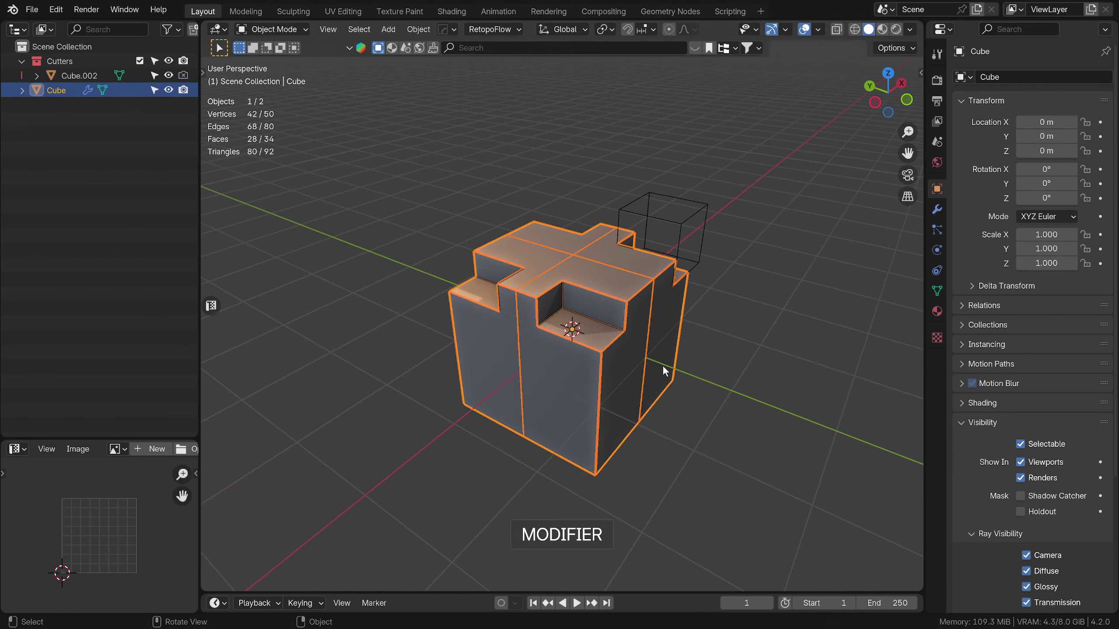
# Step: Add a Hard Ops bevel to the notched cube with 3 segments and a width of about 0.051
pyautogui.moveTo(546, 365); pyautogui.dragTo(672, 334, button='middle')
pyautogui.rightClick(672, 334)
pyautogui.moveTo(569, 328); pyautogui.dragTo(556, 279, button='middle')
pyautogui.press('q')
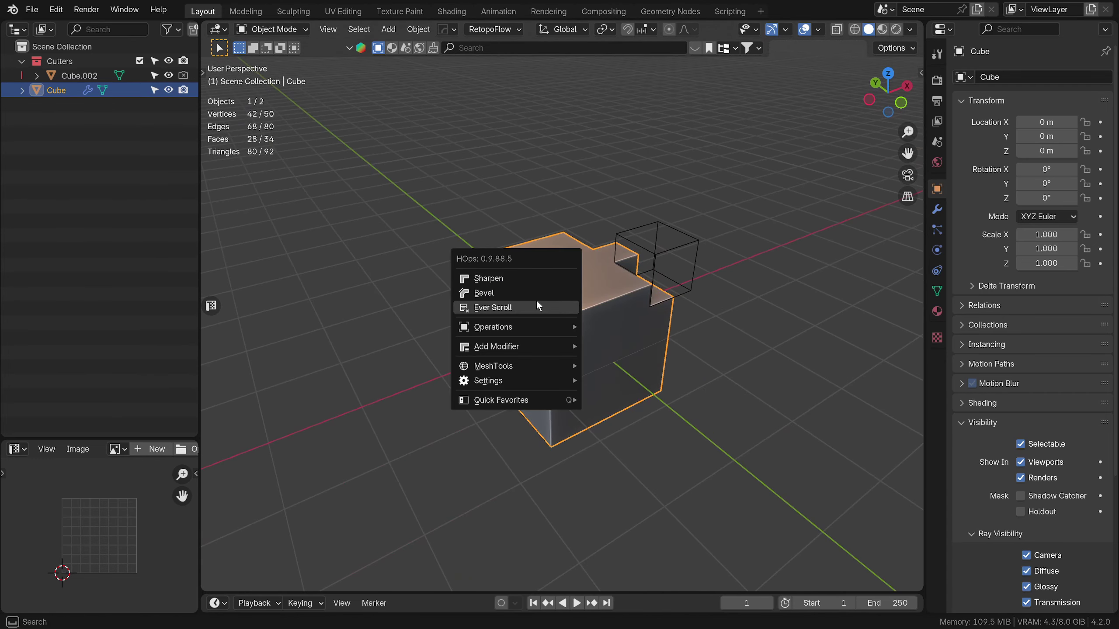
pyautogui.click(540, 292)
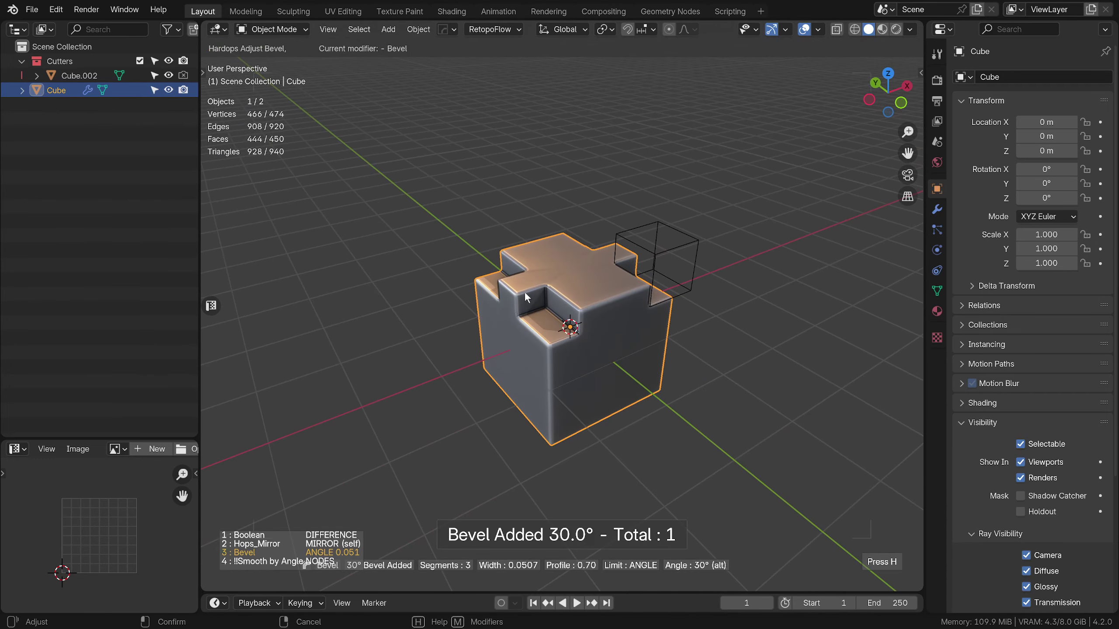
pyautogui.click(525, 292)
pyautogui.moveTo(526, 293); pyautogui.dragTo(569, 297, button='middle')
pyautogui.scroll(5, 585, 309)
pyautogui.scroll(-1, 634, 300)
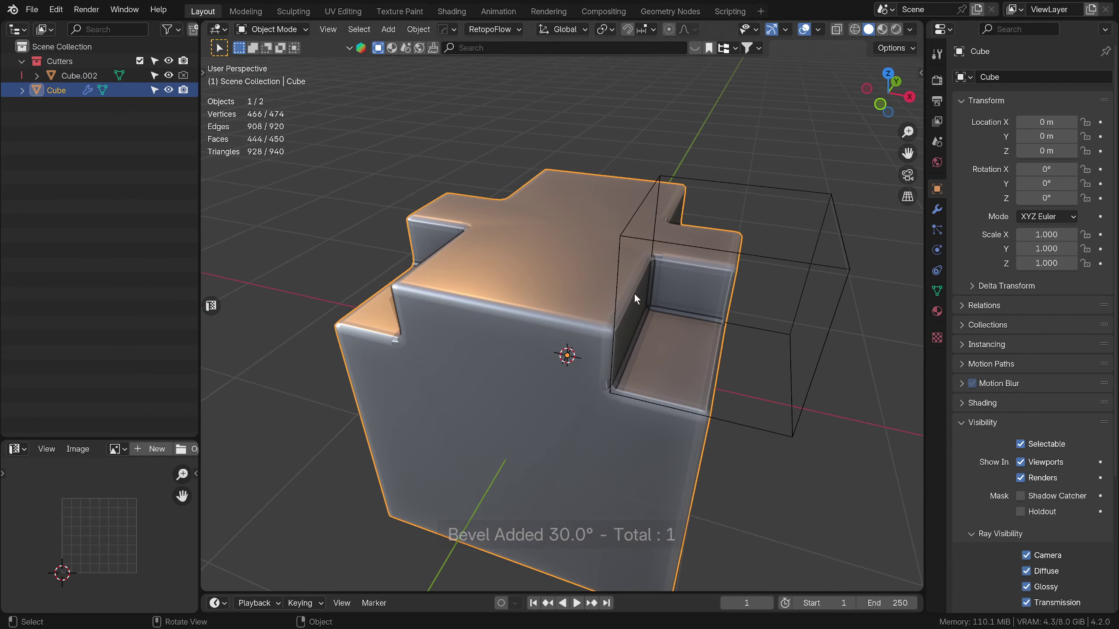
# Step: Try a Hard Ops bevel with 3 segments and a width of about 0.079 on the corner cutter cube
pyautogui.click(707, 249)
pyautogui.press('q')
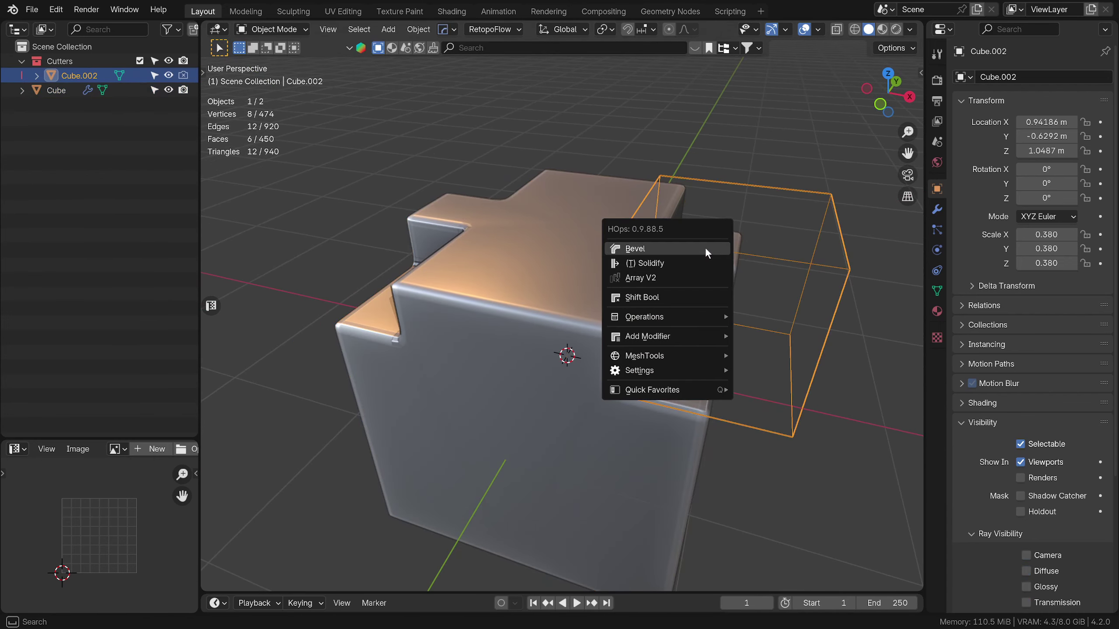
pyautogui.click(705, 248)
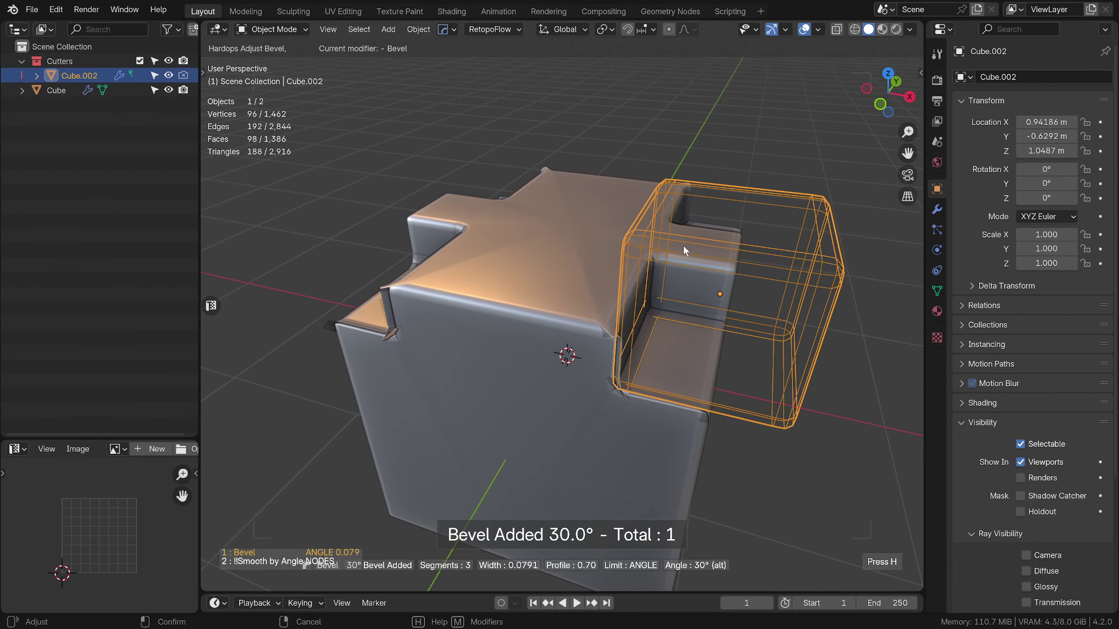
pyautogui.click(717, 226)
pyautogui.scroll(-5, 689, 292)
# Step: Mirror the notched cube across Z so the corner notches also appear on its underside
pyautogui.moveTo(689, 293); pyautogui.dragTo(571, 283, button='middle')
pyautogui.click(572, 284)
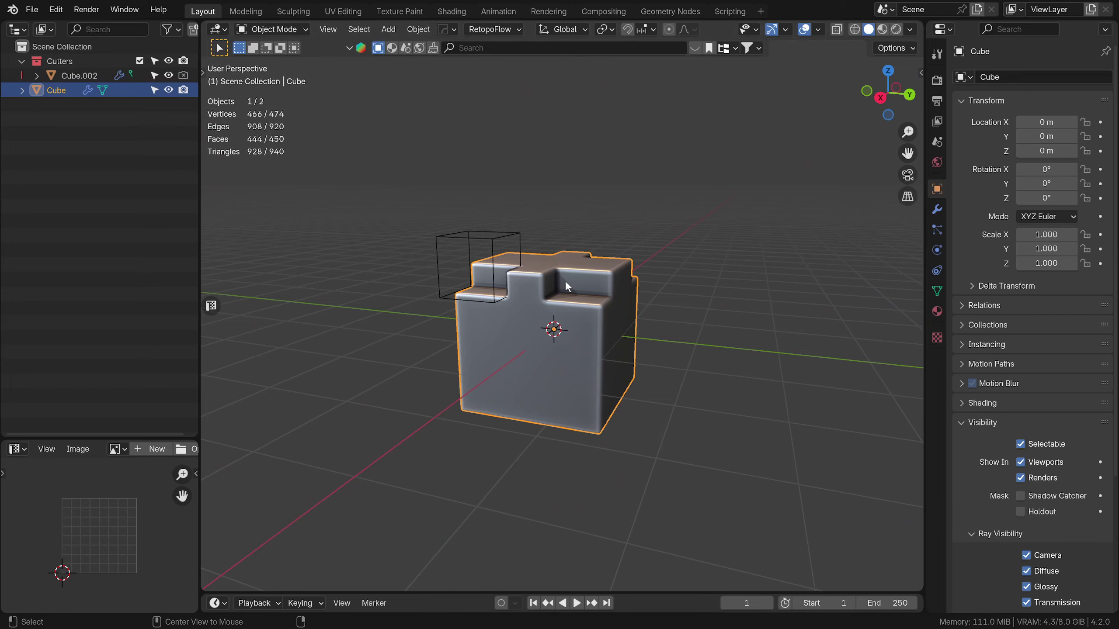
pyautogui.hotkey('alt', 'x')
pyautogui.click(556, 219)
pyautogui.moveTo(563, 295); pyautogui.dragTo(645, 300, button='middle')
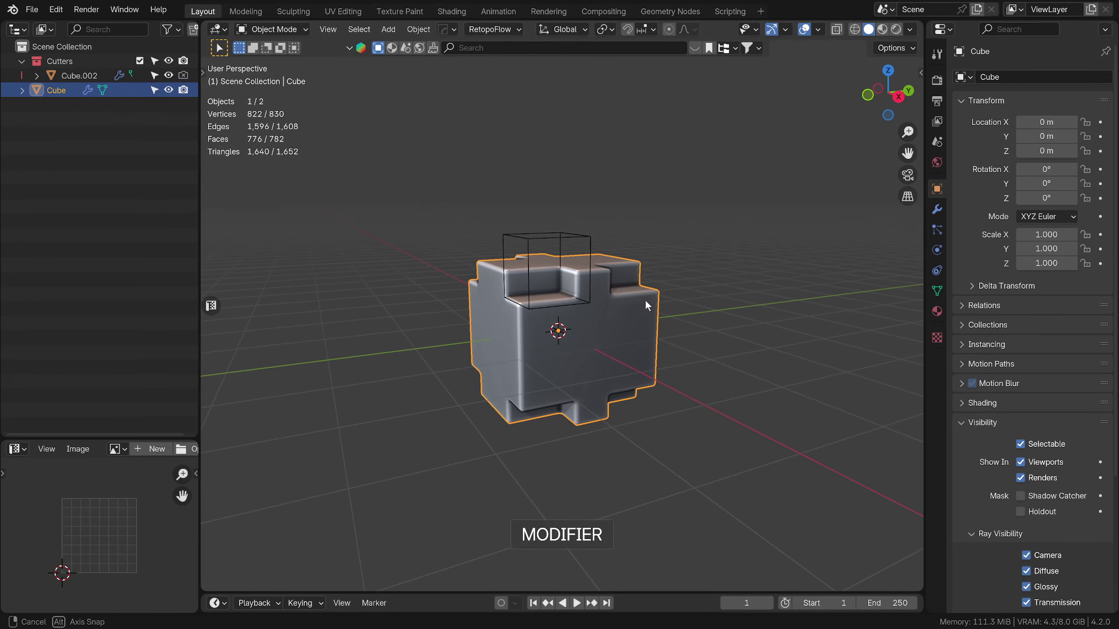
pyautogui.rightClick(645, 300)
pyautogui.scroll(-1, 524, 371)
pyautogui.moveTo(624, 379); pyautogui.dragTo(588, 360, button='middle')
pyautogui.scroll(3, 624, 396)
# Step: Duplicate the corner cutter's mesh in Edit Mode and move the copy about -0.90 m X, -0.27 m Y, -0.71 m Z into the front face
pyautogui.click(684, 264)
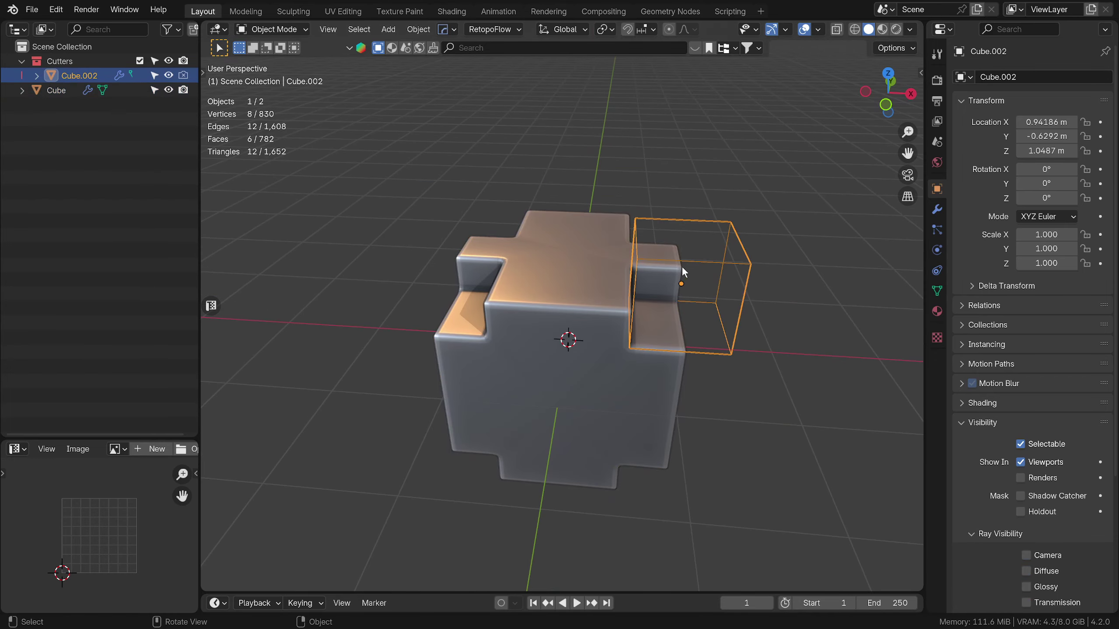
pyautogui.moveTo(682, 267); pyautogui.dragTo(699, 276, button='middle')
pyautogui.scroll(-2, 700, 276)
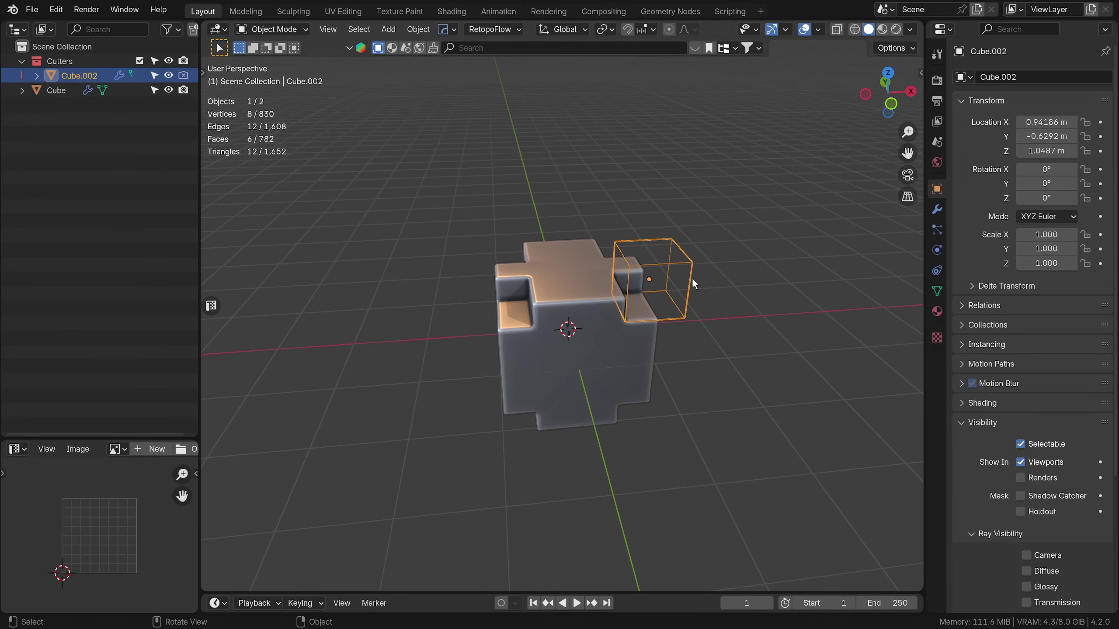
pyautogui.press('Tab')
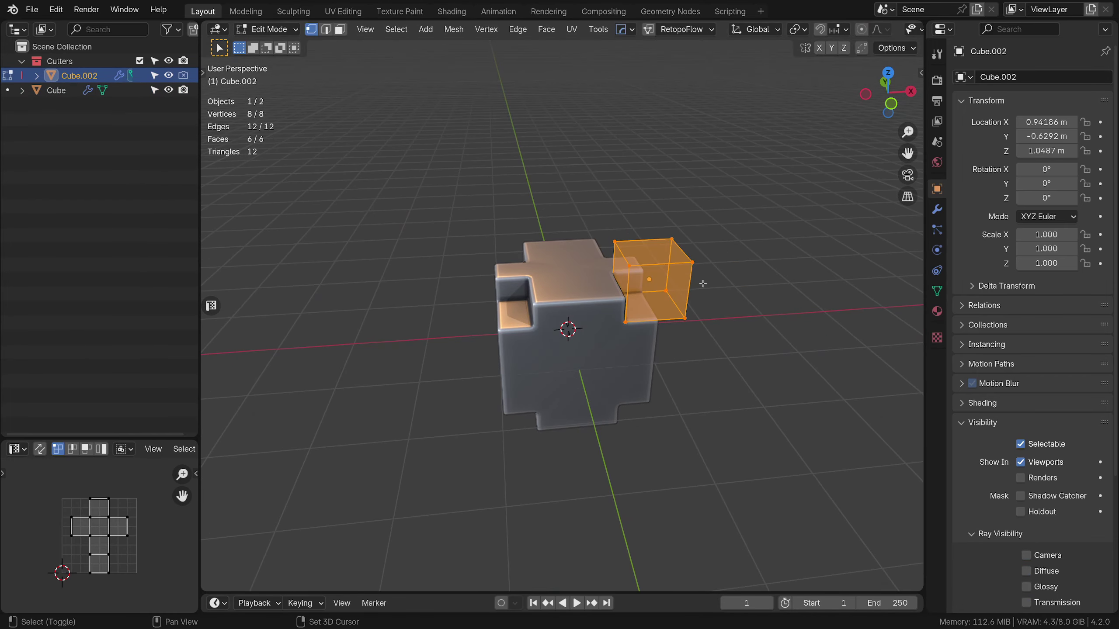
pyautogui.hotkey('shift', 'd')
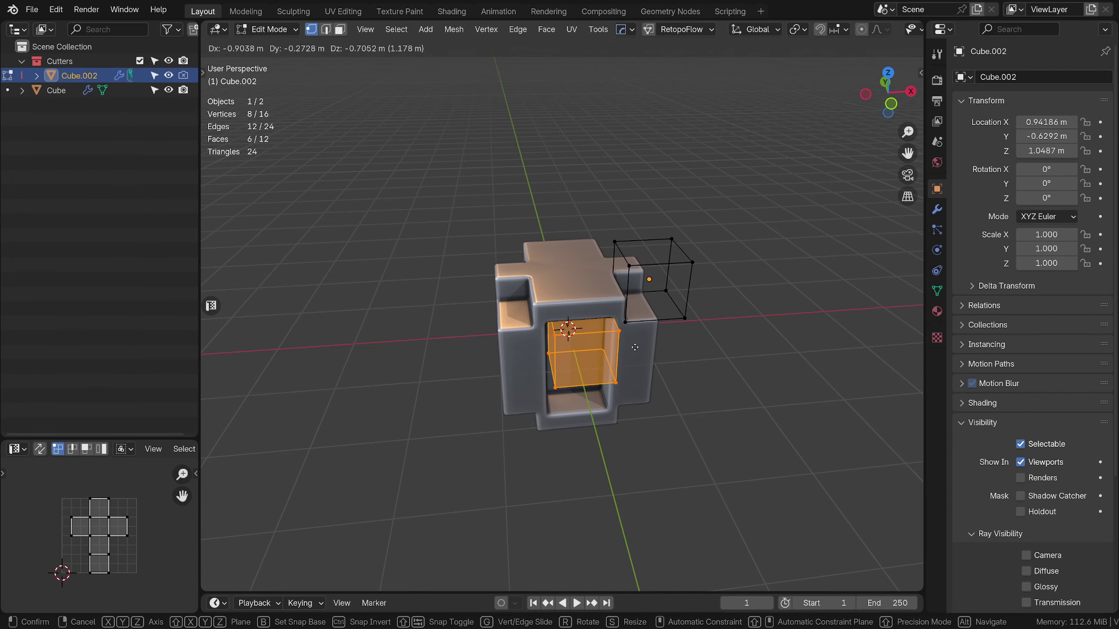
pyautogui.click(635, 347)
pyautogui.moveTo(635, 347)
pyautogui.mouseDown(button='middle')
pyautogui.moveTo(823, 351)
pyautogui.moveTo(749, 353)
pyautogui.moveTo(811, 348)
pyautogui.moveTo(742, 337)
pyautogui.moveTo(638, 353)
pyautogui.mouseUp(button='middle')
# Step: Bevel the duplicated cutter mesh with one segment, about 0.33 m wide, and return to Object Mode
pyautogui.hotkey('ctrl', 'b')
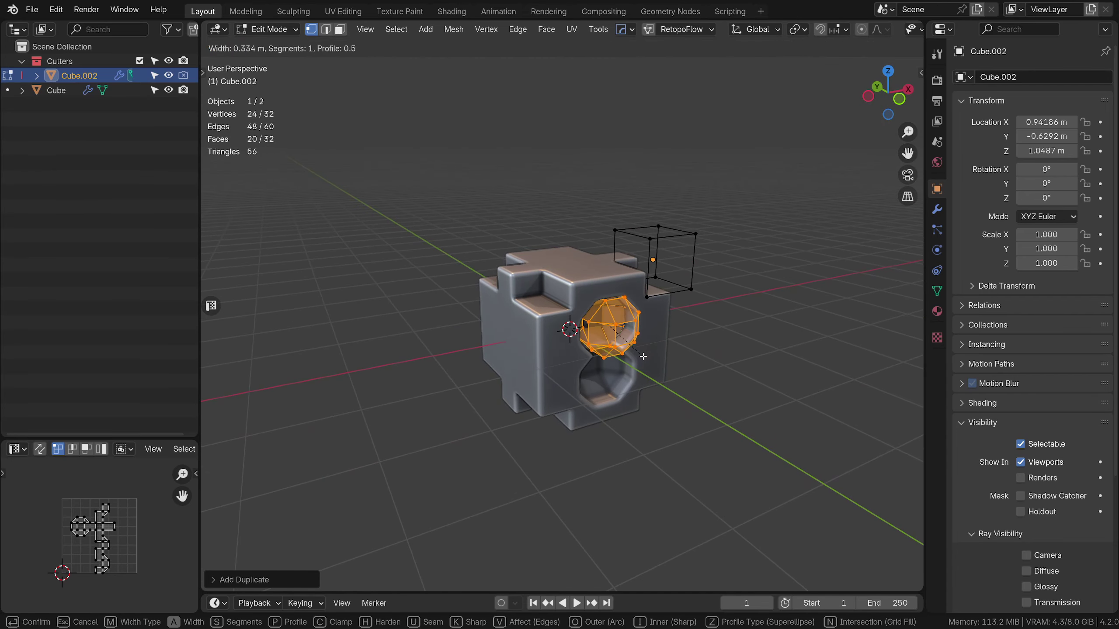
pyautogui.click(666, 348)
pyautogui.press('Tab')
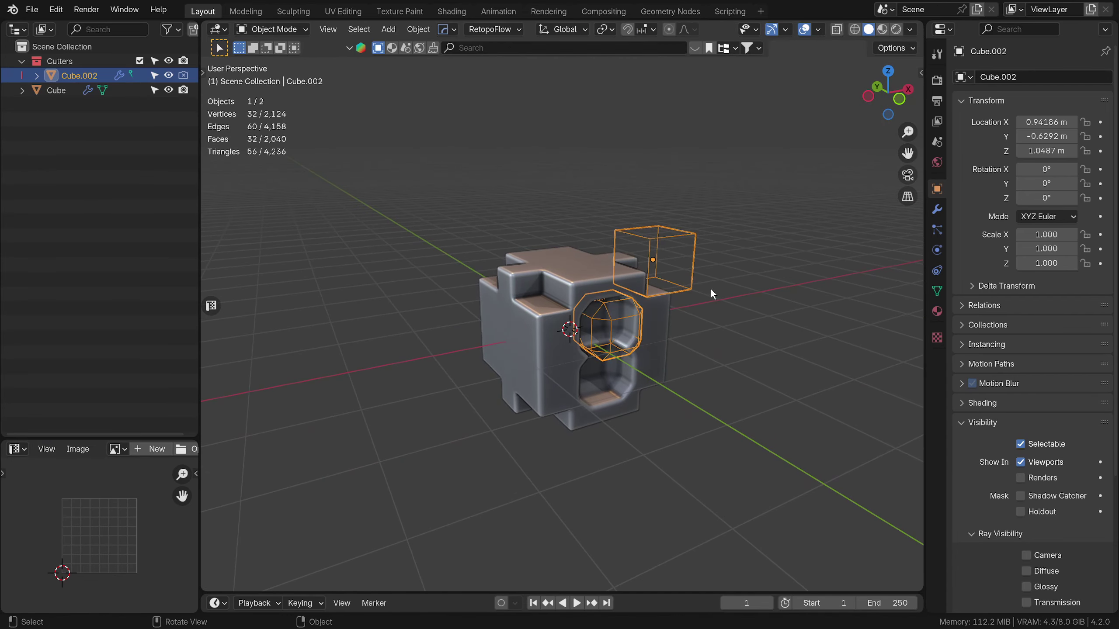
# Step: Deselect the cutter and hide the viewport overlays to inspect the octagonal recesses
pyautogui.click(736, 260)
pyautogui.moveTo(736, 260); pyautogui.dragTo(659, 279, button='middle')
pyautogui.scroll(-1, 634, 318)
pyautogui.hotkey('alt', 'shift', 'z')
pyautogui.scroll(1, 633, 319)
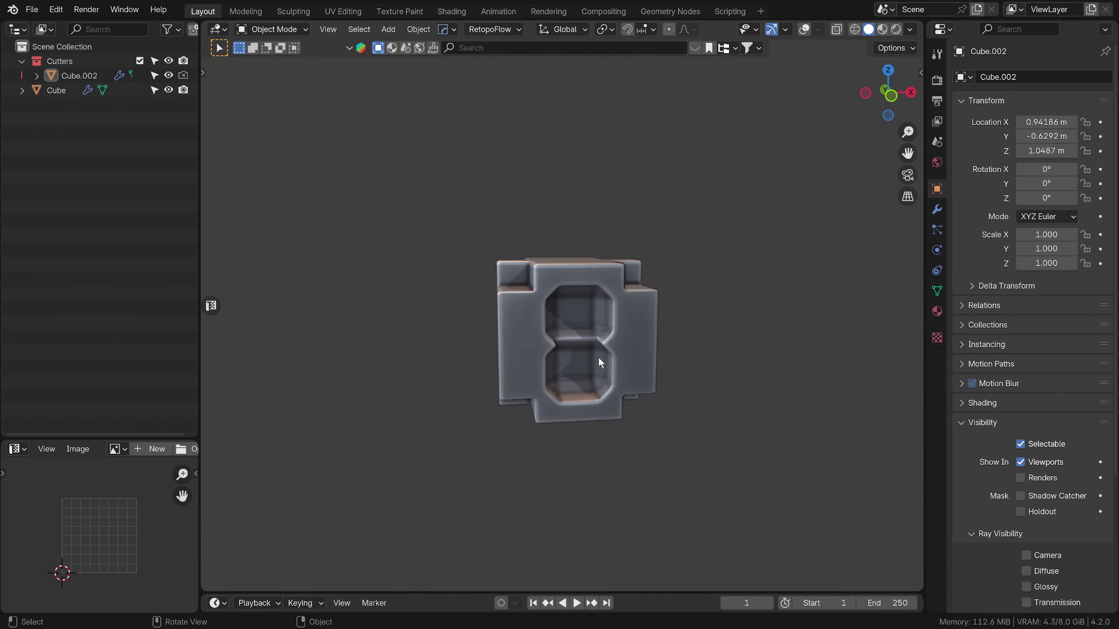
pyautogui.moveTo(598, 358)
pyautogui.mouseDown(button='middle')
pyautogui.moveTo(413, 347)
pyautogui.moveTo(299, 355)
pyautogui.moveTo(252, 392)
pyautogui.moveTo(489, 385)
pyautogui.moveTo(586, 369)
pyautogui.mouseUp(button='middle')
# Step: Apply all modifiers on the large notched cube
pyautogui.click(597, 304)
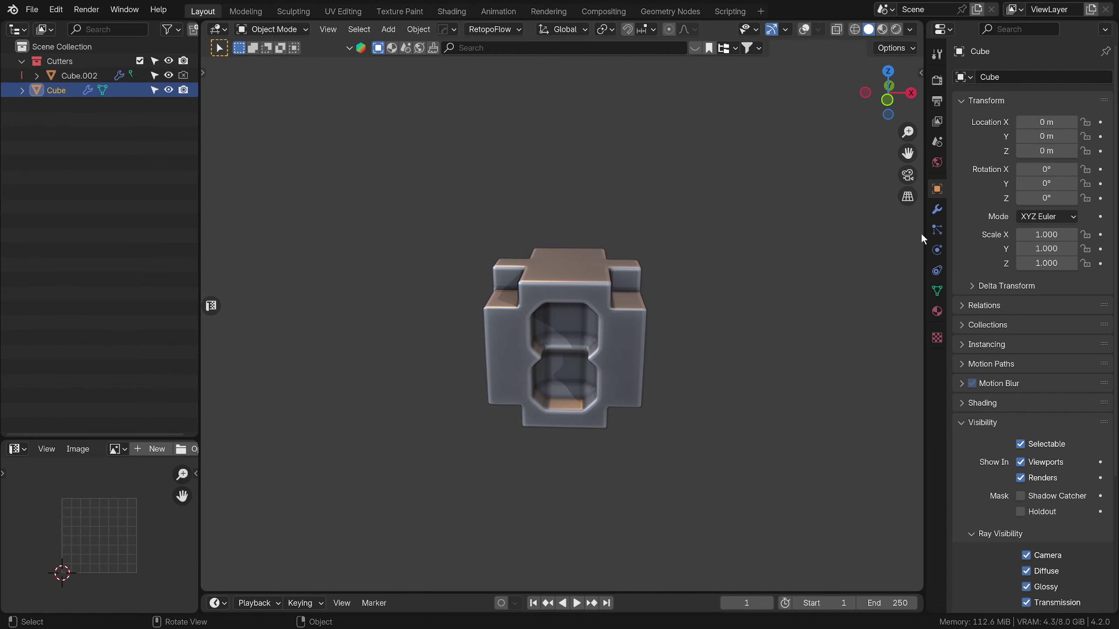
pyautogui.click(937, 209)
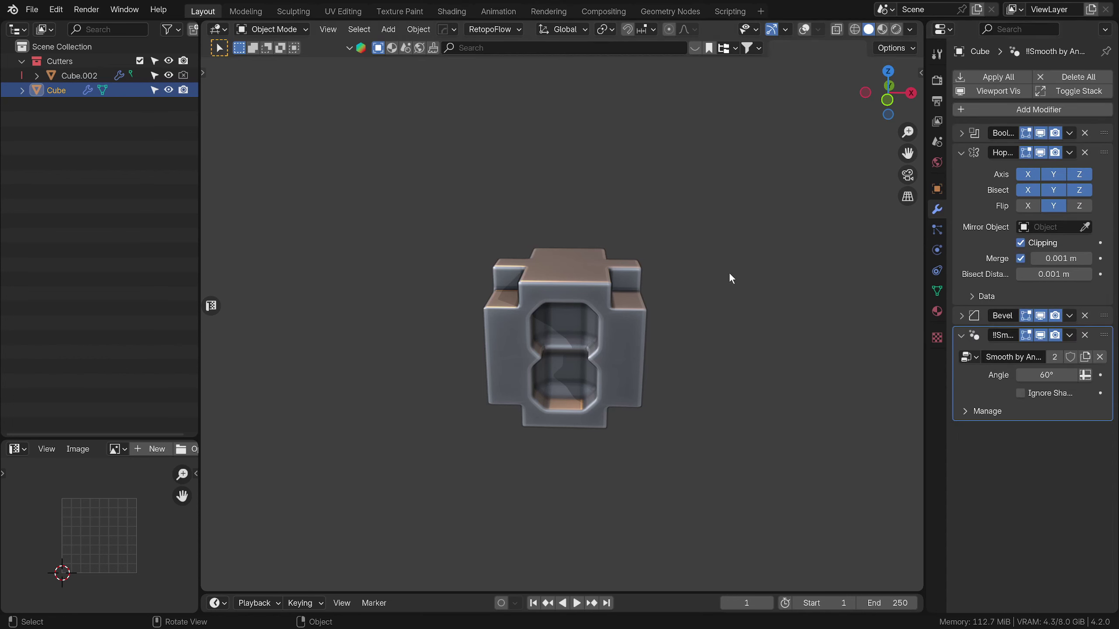
pyautogui.moveTo(729, 272); pyautogui.dragTo(823, 244, button='middle')
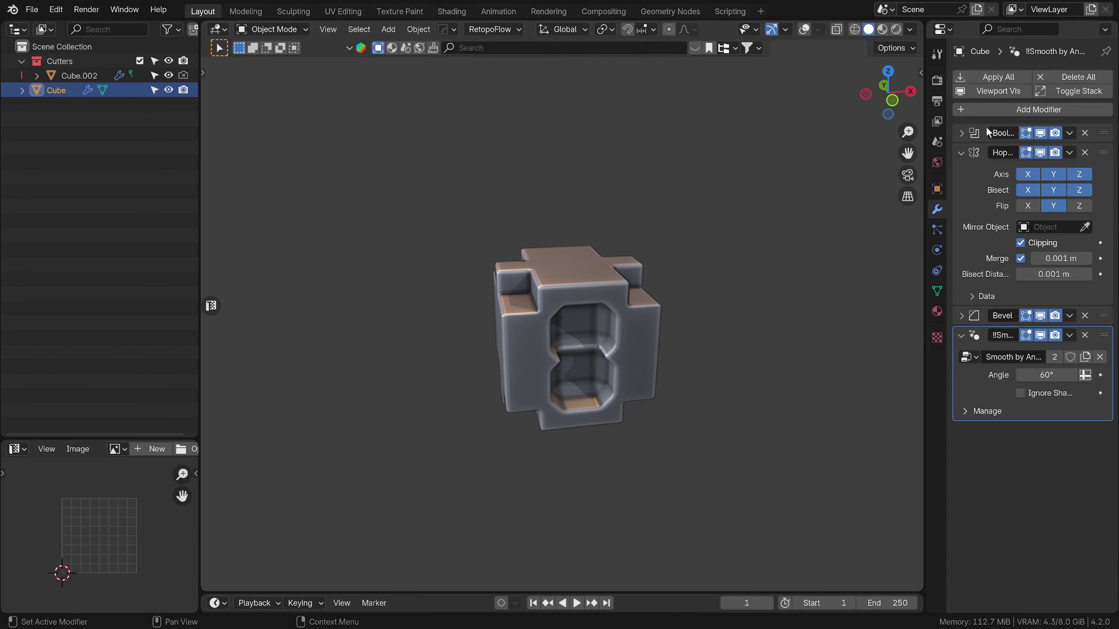
pyautogui.click(998, 77)
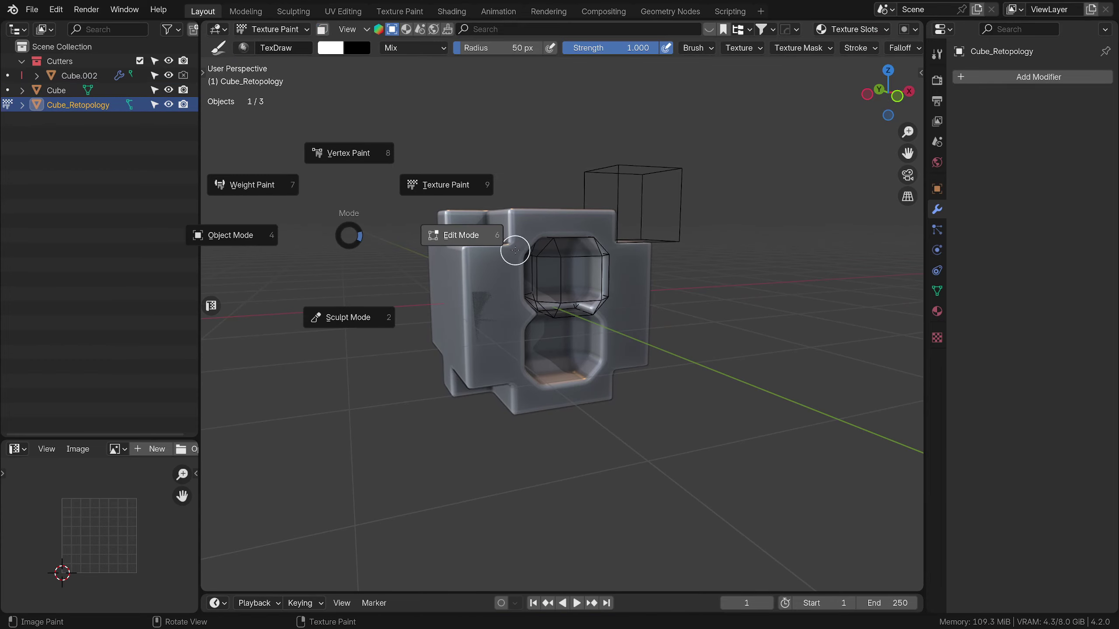
# Step: Delete the retopology quad from the front side of the notched cube
pyautogui.click(515, 251)
pyautogui.moveTo(515, 250); pyautogui.dragTo(509, 298, button='middle')
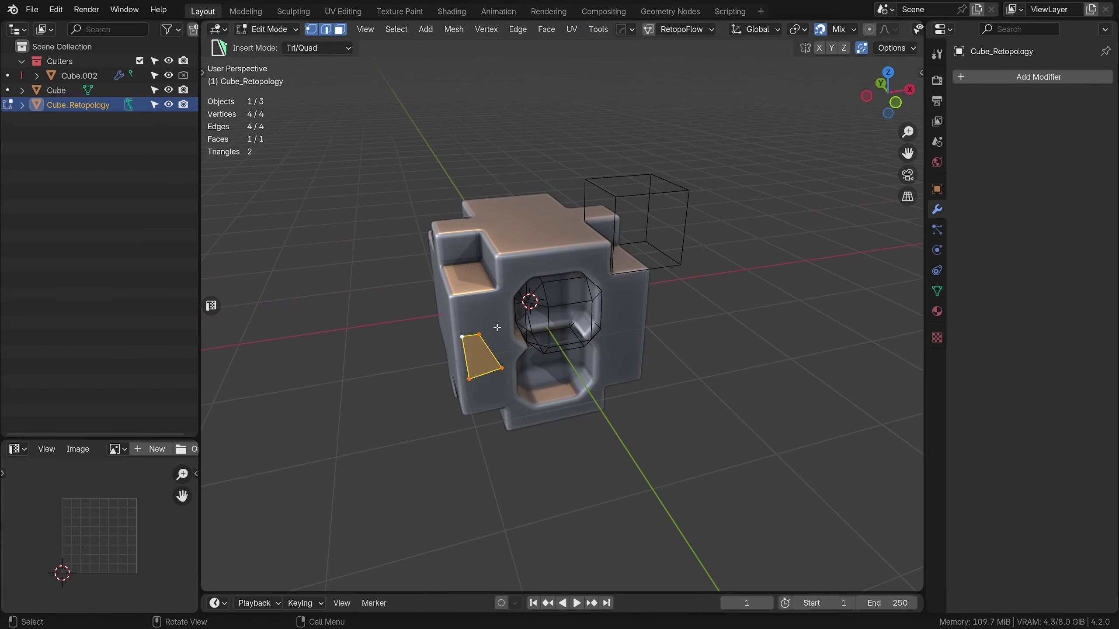
pyautogui.press('x')
pyautogui.click(595, 277)
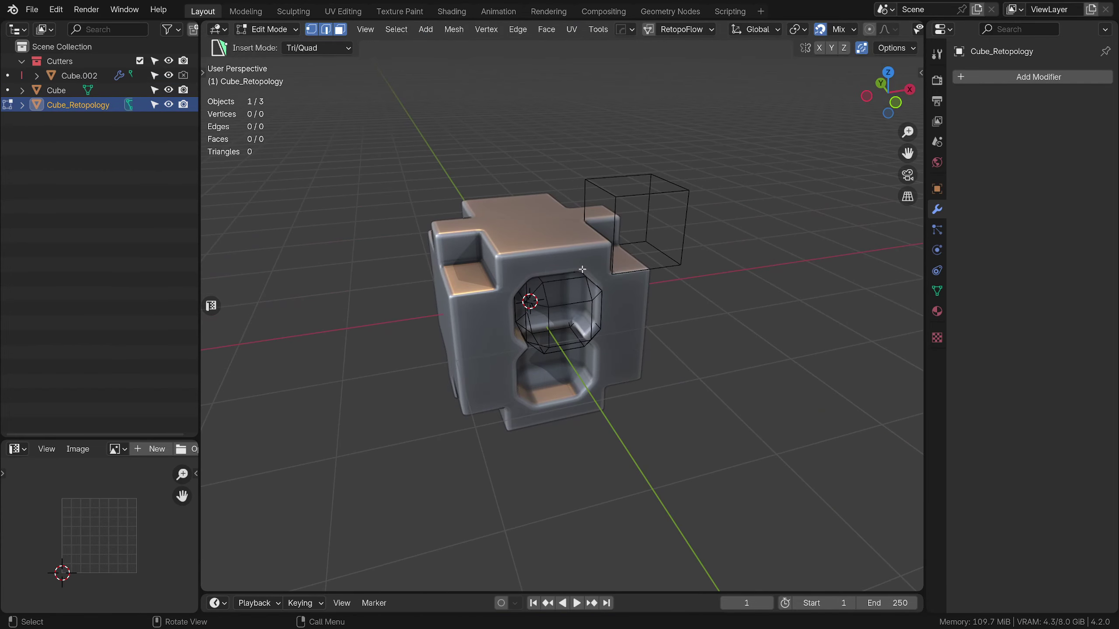
# Step: Open the recent Hugo Boss perfume bottle scene without saving the current file
pyautogui.click(32, 9)
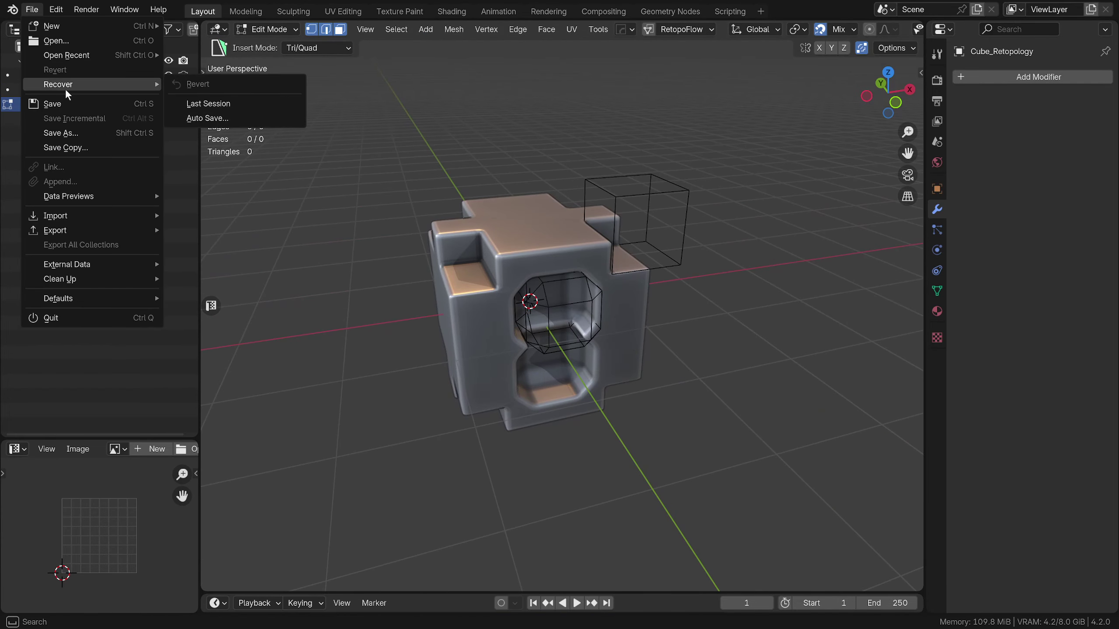
pyautogui.moveTo(83, 57)
pyautogui.click(196, 61)
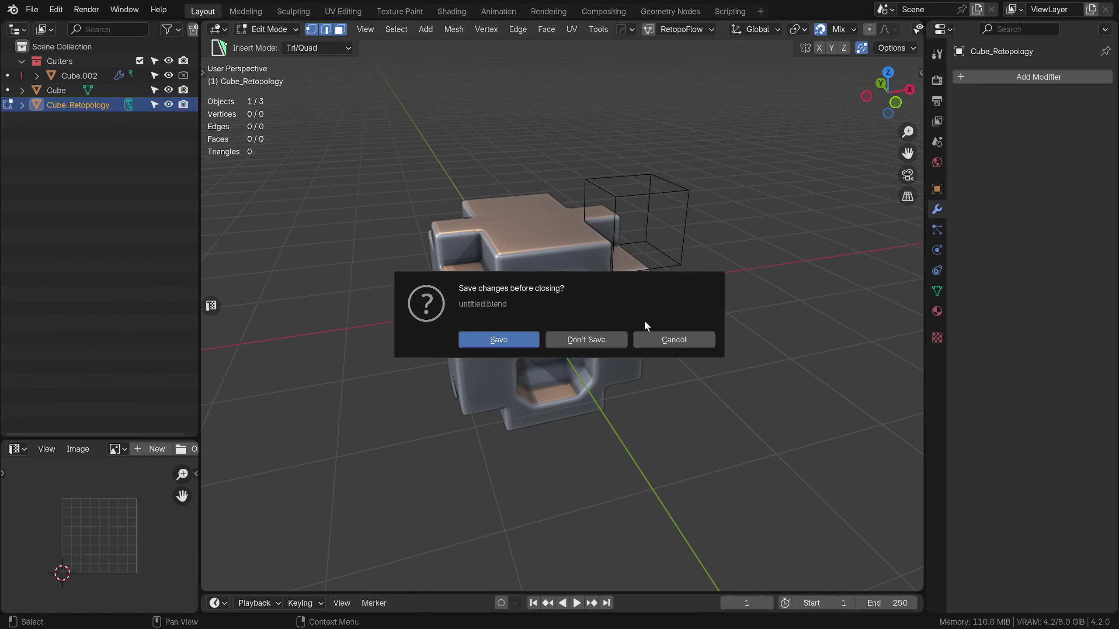
pyautogui.click(588, 339)
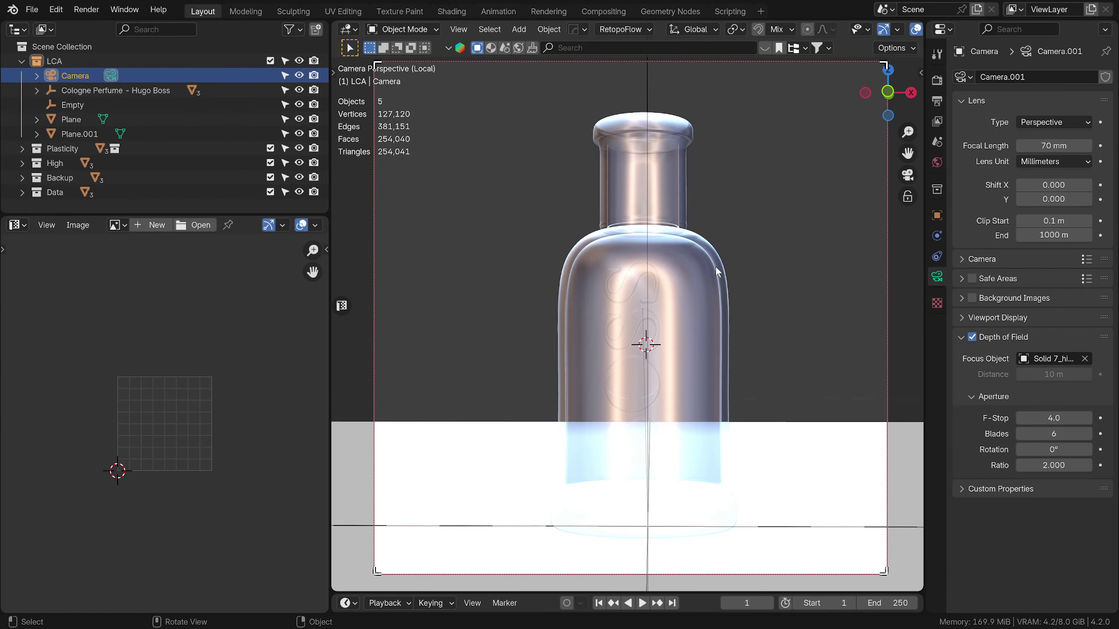
# Step: Preview the perfume bottle in rendered shading and turn the image editor area into an asset browser
pyautogui.scroll(-2, 716, 274)
pyautogui.scroll(-3, 872, 36)
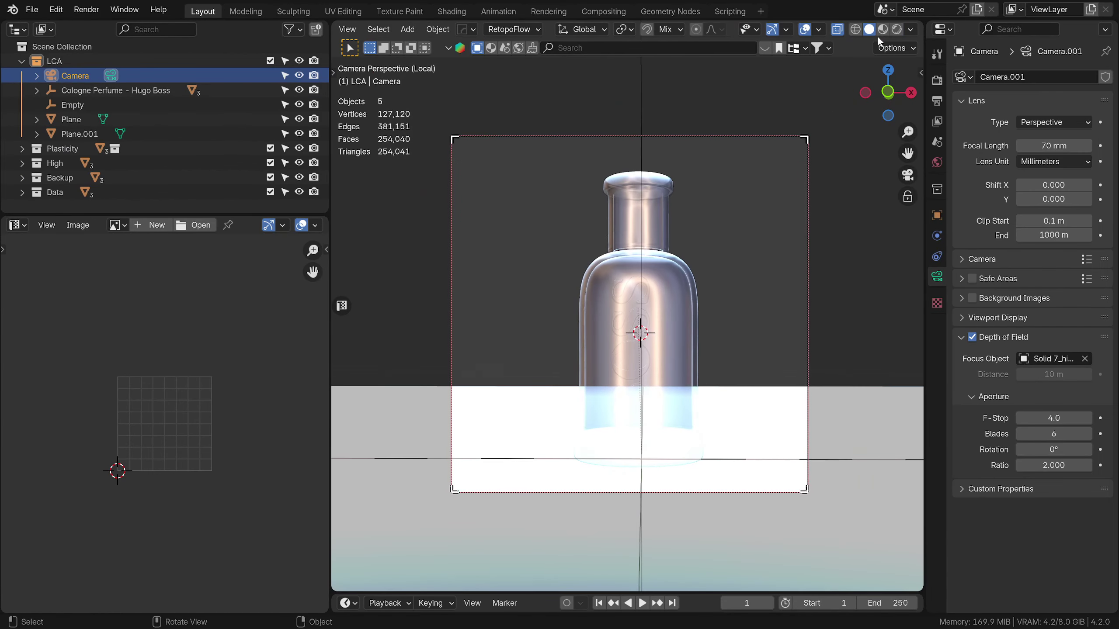
pyautogui.click(896, 29)
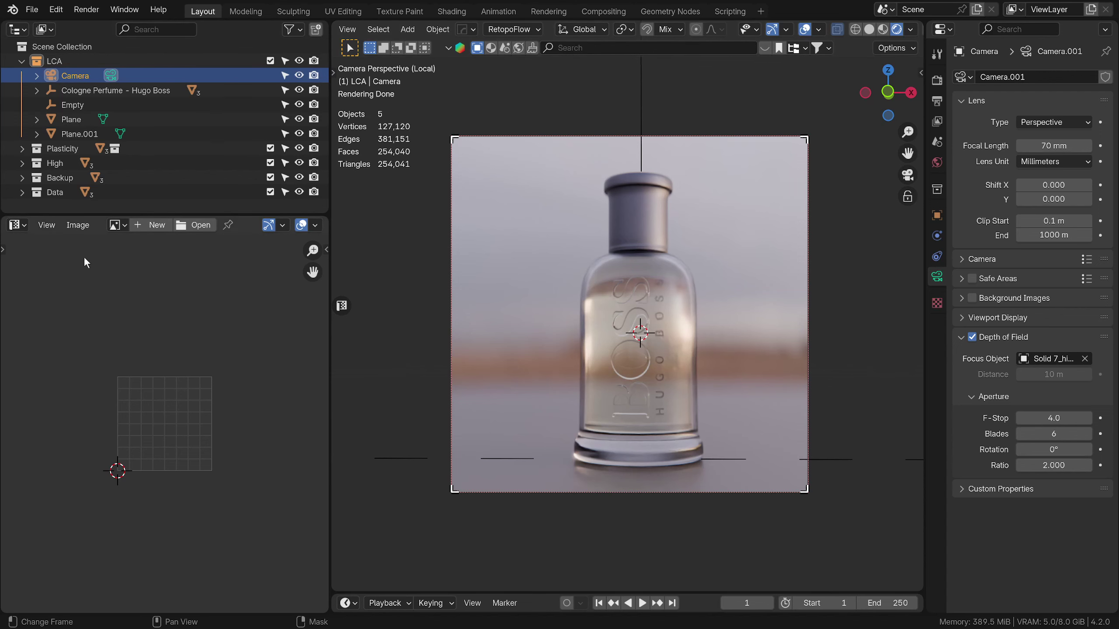
pyautogui.hotkey('shift', 'F1')
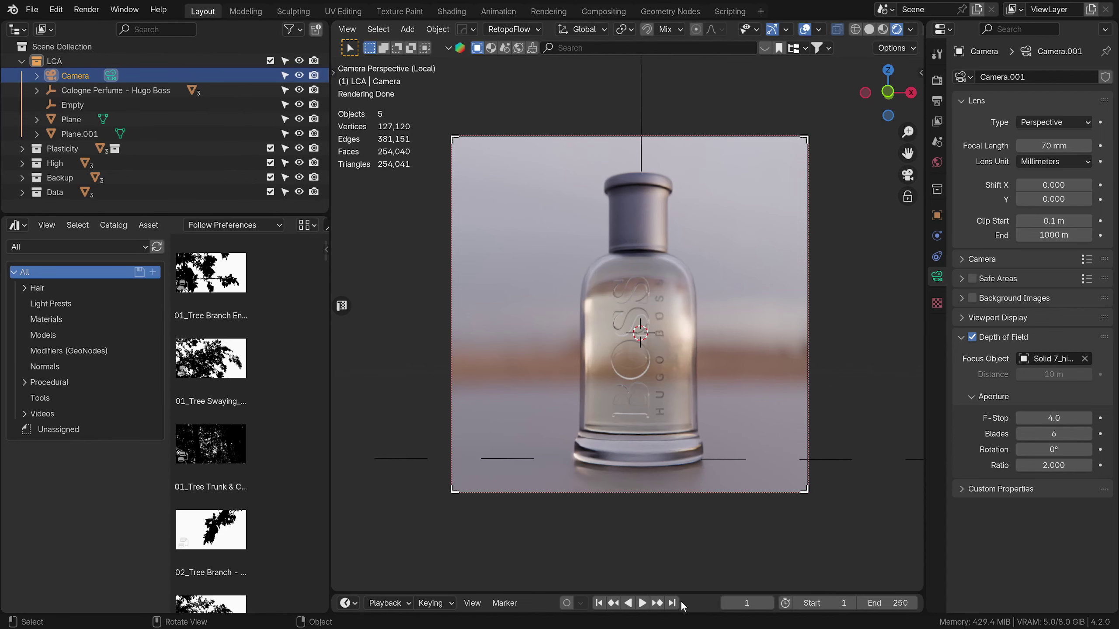
# Step: Add a rectangular area light above the bottle with a 0.5 by 0.5 m size and a 0° spread
pyautogui.moveTo(757, 378); pyautogui.dragTo(705, 507, button='middle')
pyautogui.hotkey('shift', 'a')
pyautogui.click(1053, 197)
pyautogui.click(1054, 352)
pyautogui.write('0')
pyautogui.click(1053, 212)
pyautogui.write('0.5')
pyautogui.press('Return')
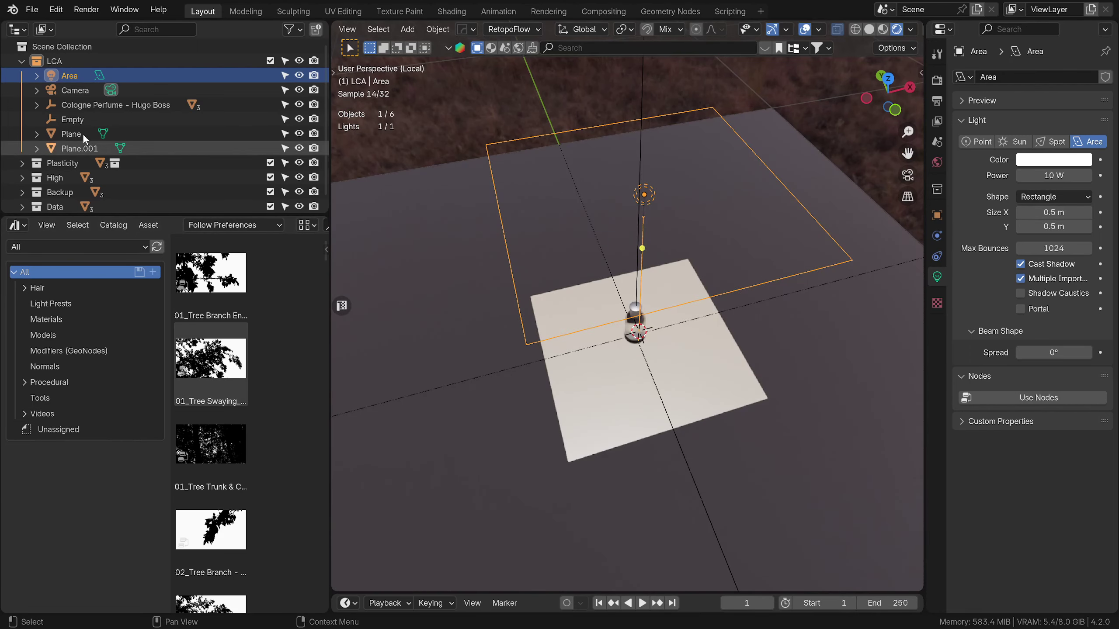
# Step: Enable shader nodes for the area light in the Shading workspace and frame its node tree
pyautogui.click(449, 11)
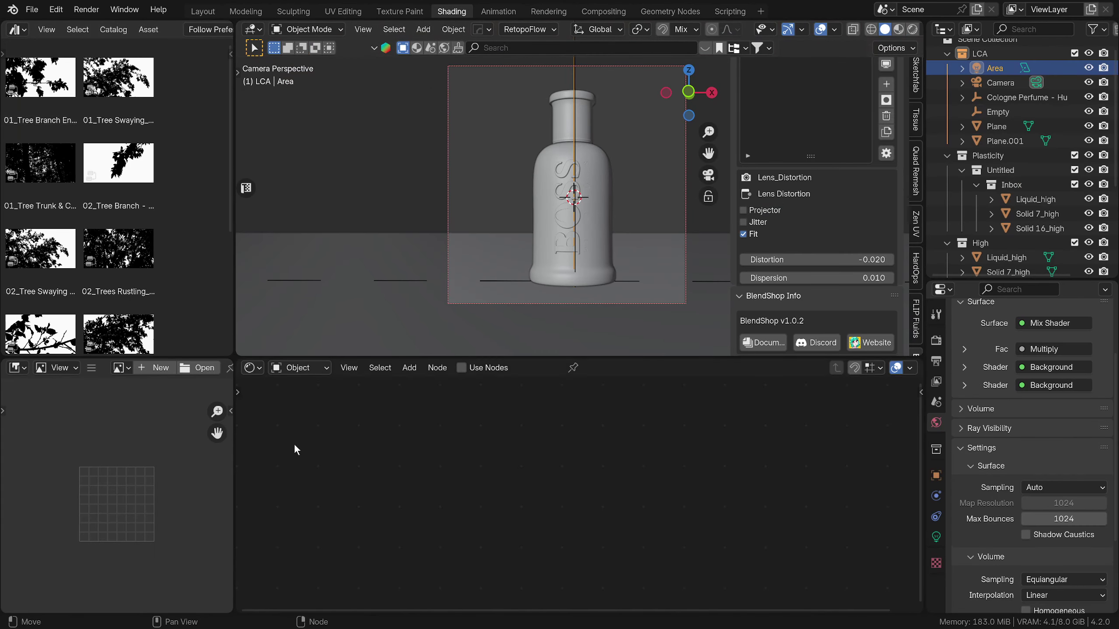
pyautogui.click(462, 368)
pyautogui.scroll(-2, 588, 272)
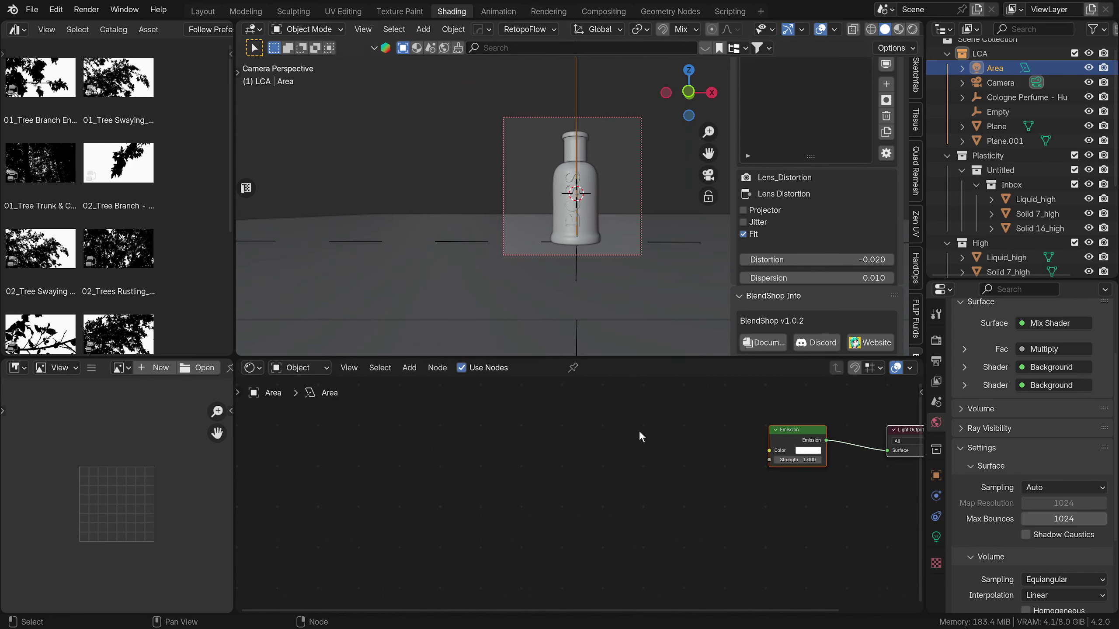
pyautogui.press('Home')
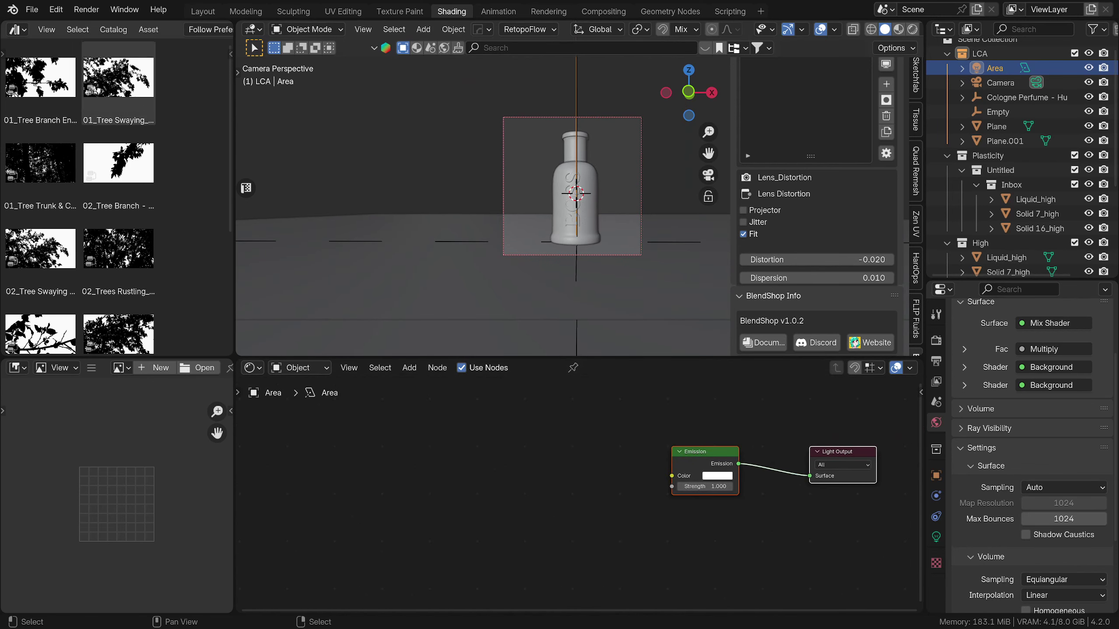
# Step: Feed the light's Emission color from the 06_Branches gobo asset and show the viewport in rendered shading
pyautogui.scroll(-5, 126, 241)
pyautogui.moveTo(119, 309); pyautogui.dragTo(672, 476)
pyautogui.click(912, 29)
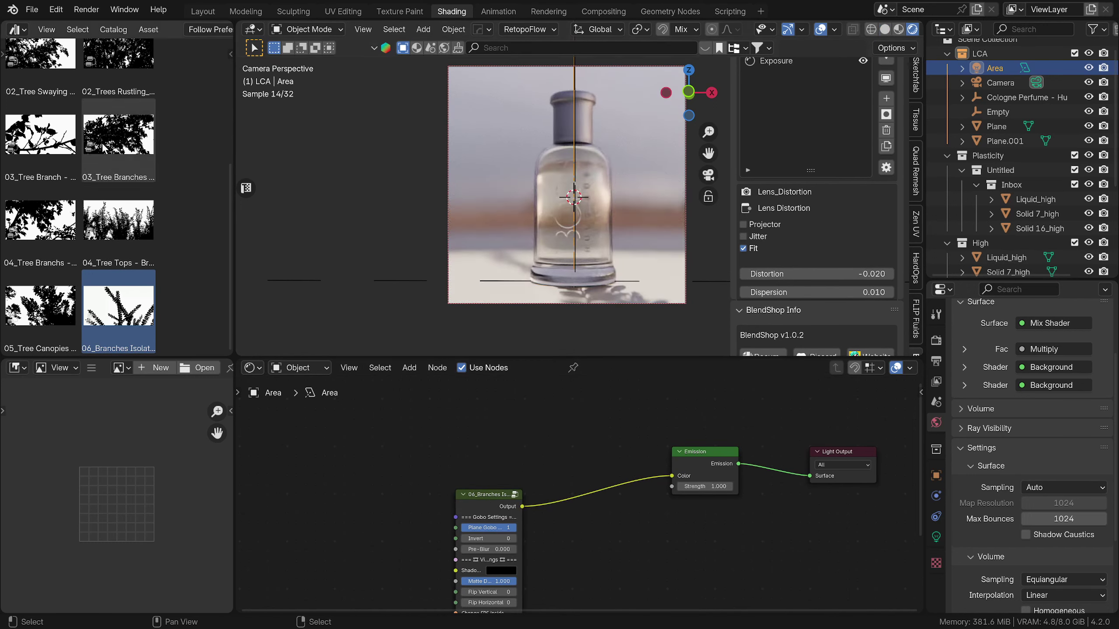
# Step: Add the 03_Tree Branches gobo asset and connect its output to the Emission color in place of the 06_Branches gobo
pyautogui.moveTo(118, 140); pyautogui.dragTo(672, 476)
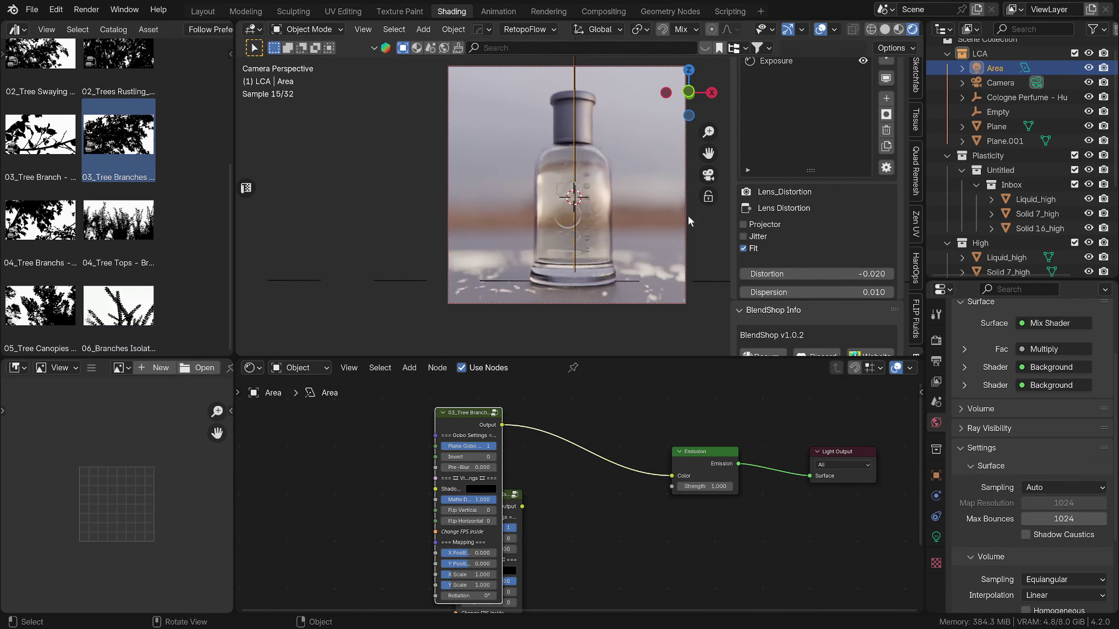
pyautogui.scroll(2, 610, 231)
pyautogui.scroll(-2, 613, 232)
# Step: Play the animation in the Layout workspace to preview the moving tree-branch shadows
pyautogui.click(203, 11)
pyautogui.click(639, 602)
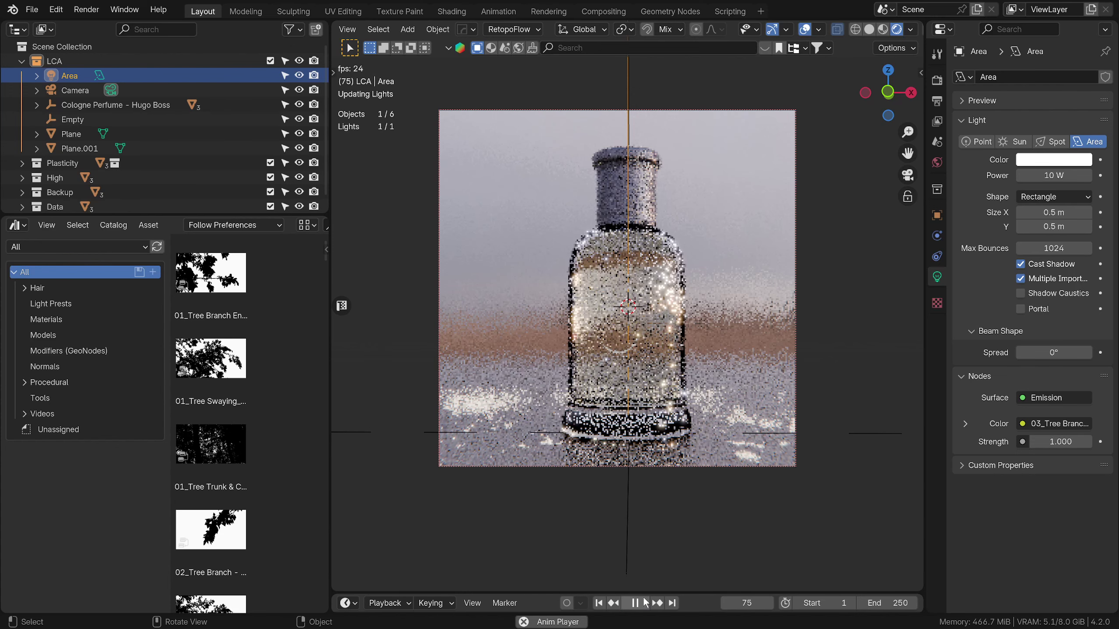
# Step: Stop the animation at frame 101 and remove the Lens_Distortion and Exposure layers from the BlendShop stack
pyautogui.press('space')
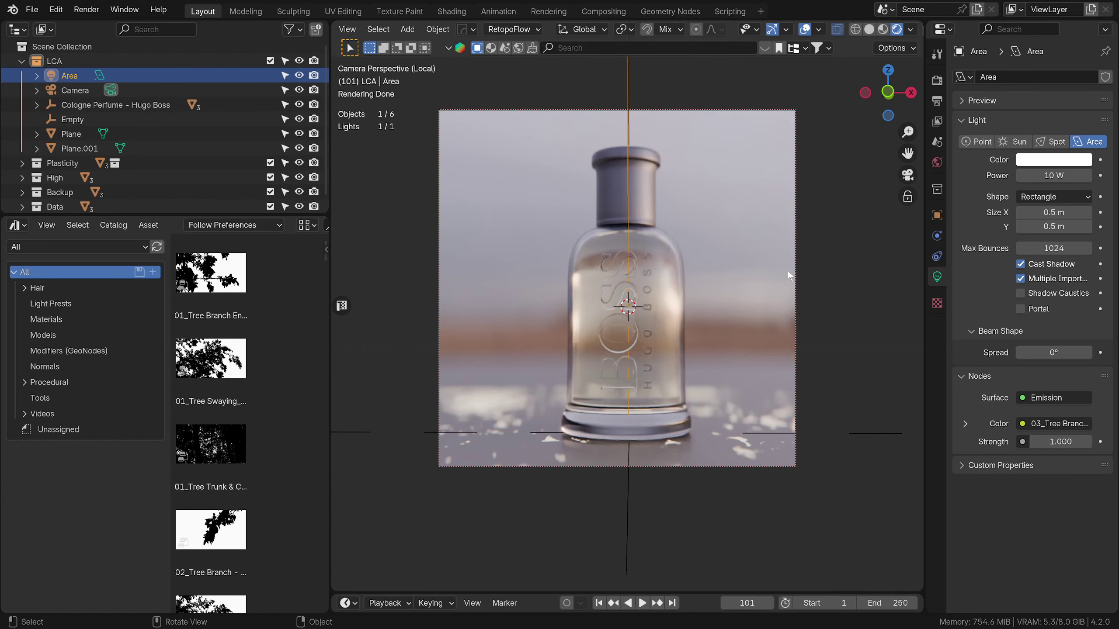
pyautogui.press('n')
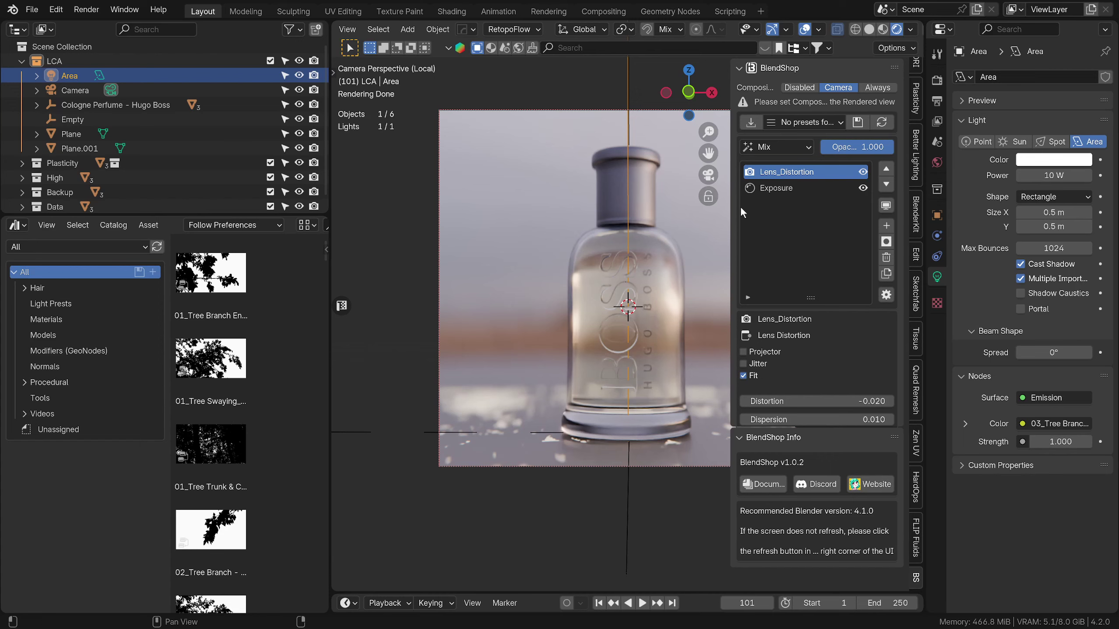
pyautogui.keyDown('shift'); pyautogui.moveTo(636, 242); pyautogui.dragTo(570, 250, button='middle'); pyautogui.keyUp('shift')
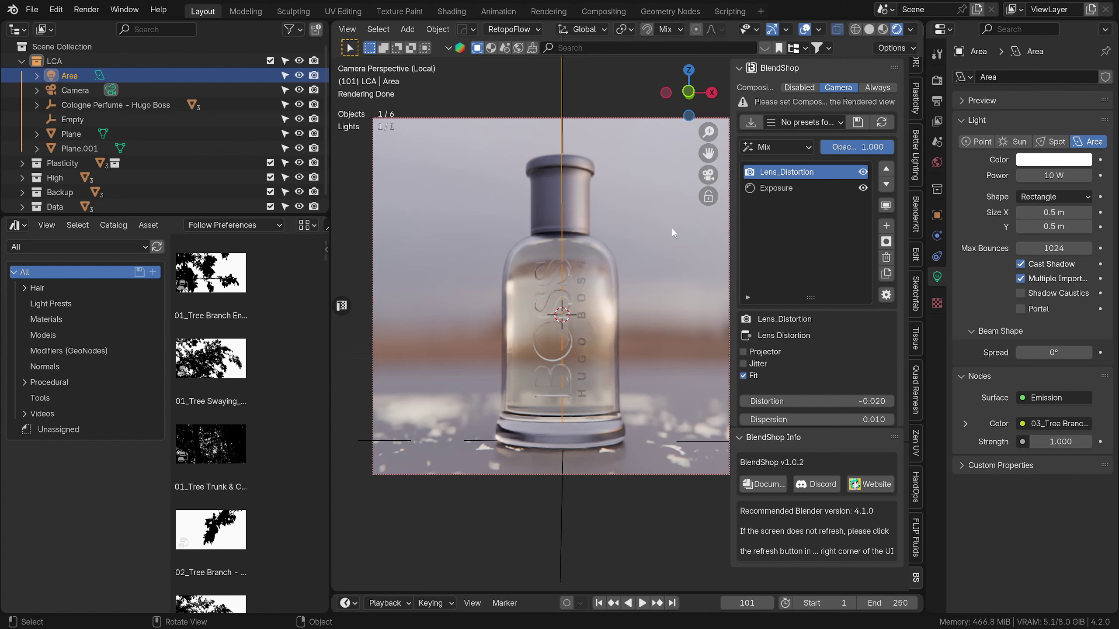
pyautogui.click(887, 259)
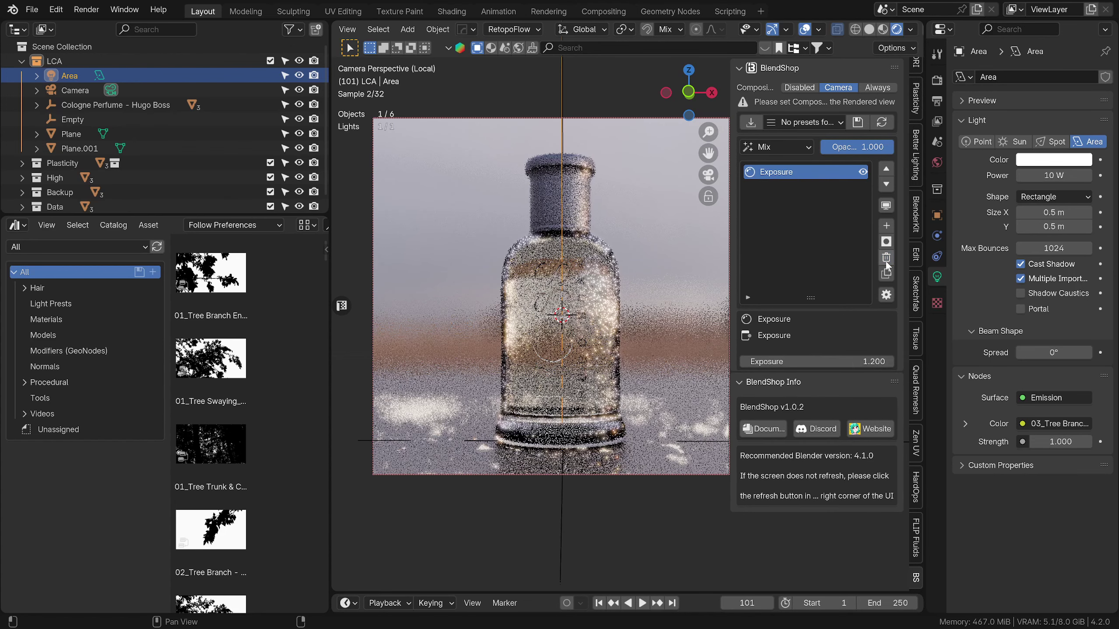
pyautogui.click(886, 242)
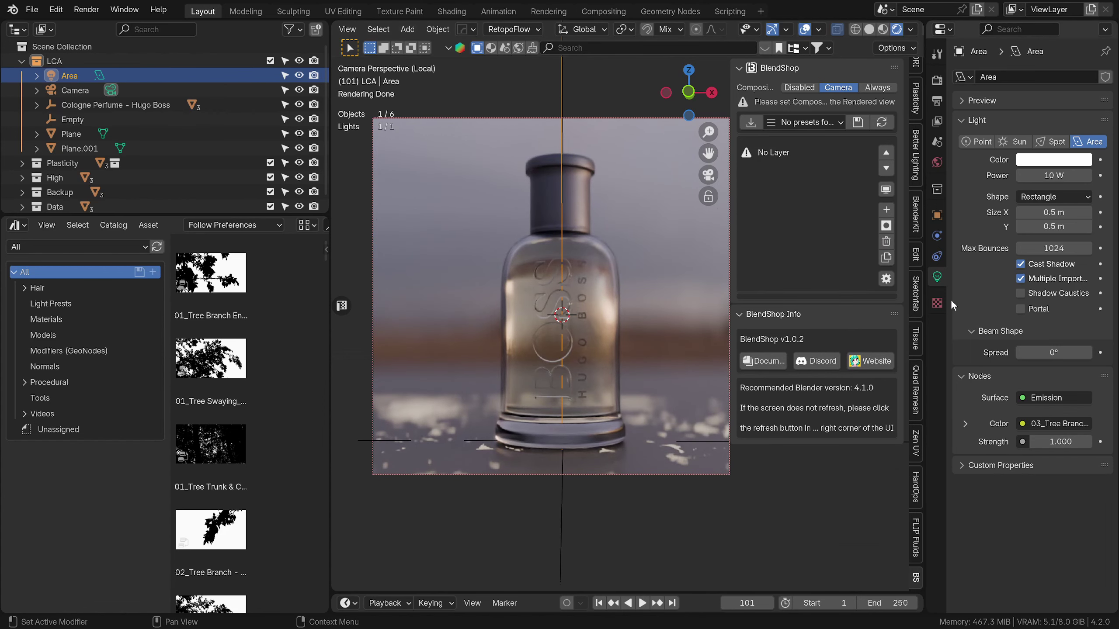
# Step: Set the viewport compositor to Always for the rendered view
pyautogui.click(887, 209)
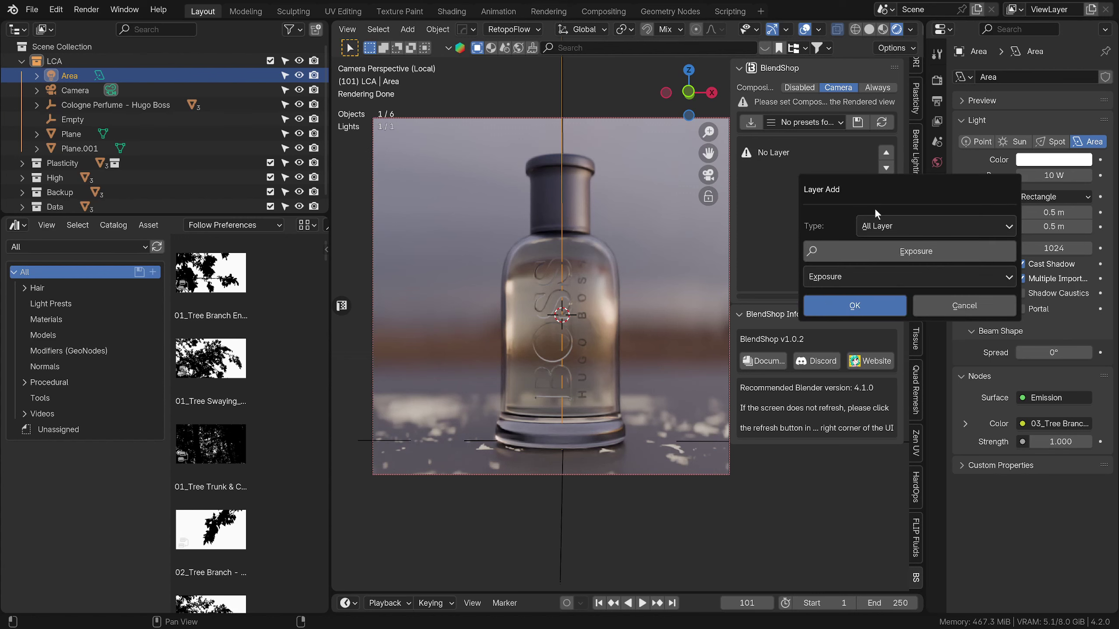
pyautogui.click(911, 32)
pyautogui.click(968, 247)
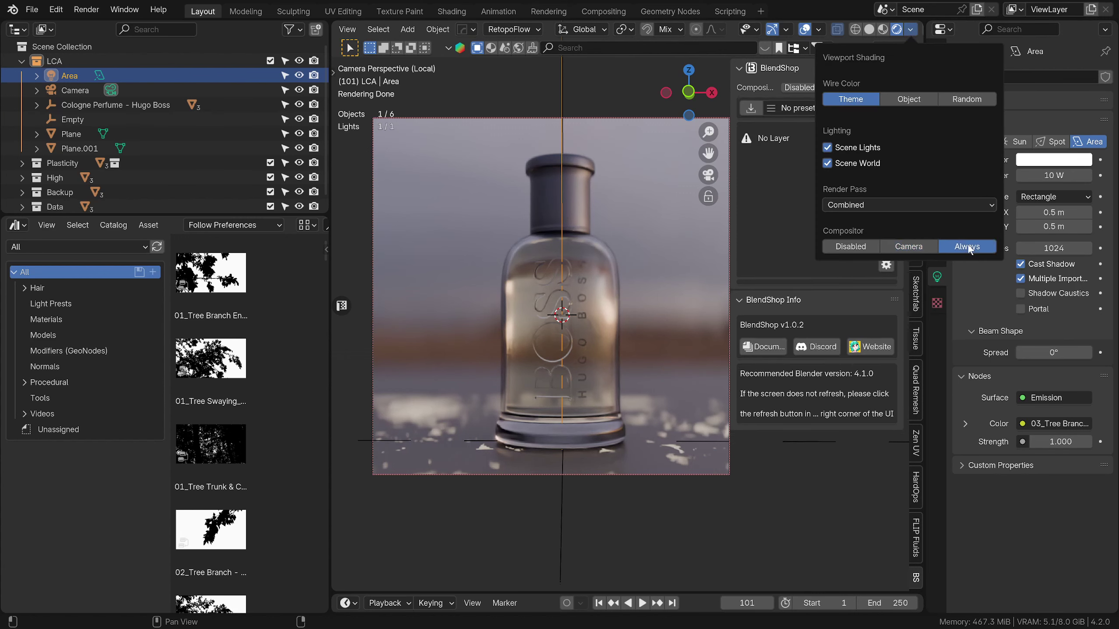
pyautogui.click(918, 251)
pyautogui.click(956, 250)
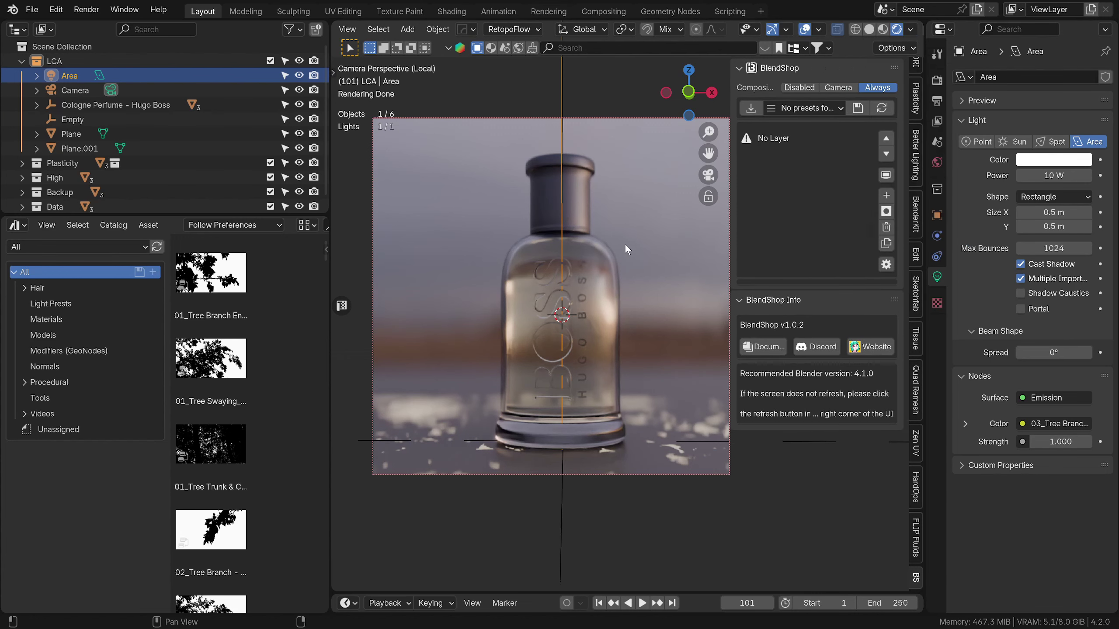
# Step: Add an Exposure layer in BlendShop and raise its exposure to 1.000
pyautogui.click(711, 462)
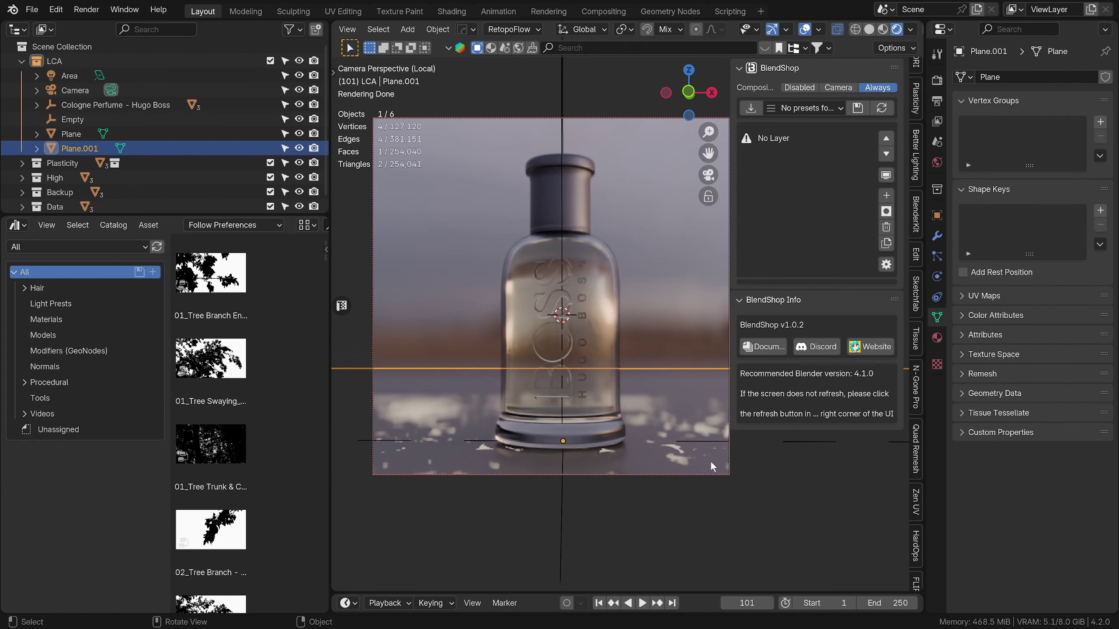
pyautogui.click(886, 195)
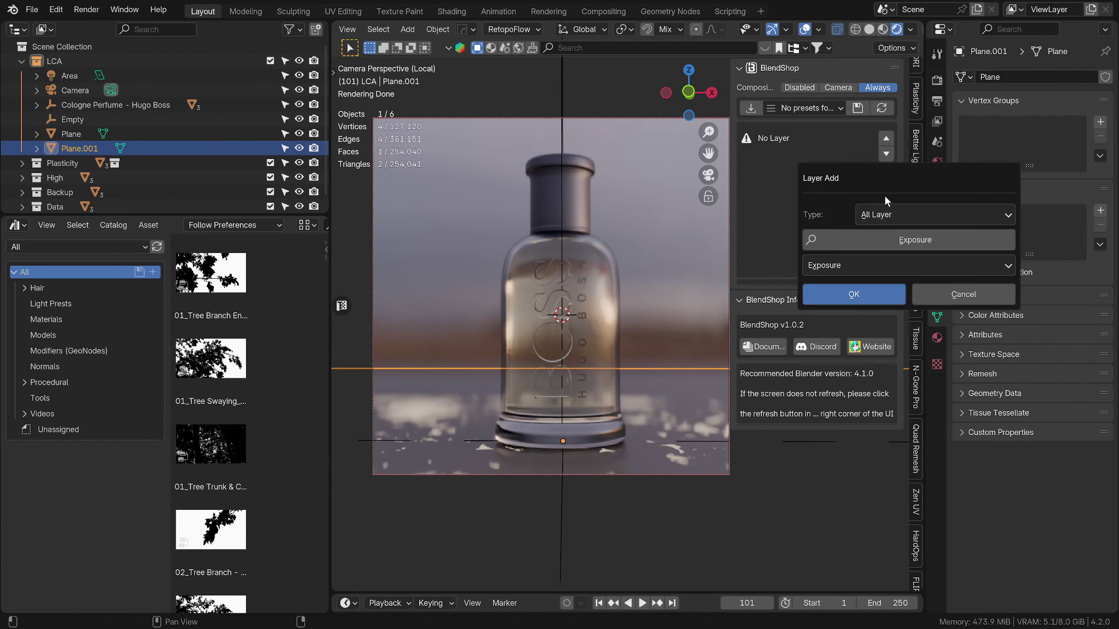
pyautogui.click(879, 296)
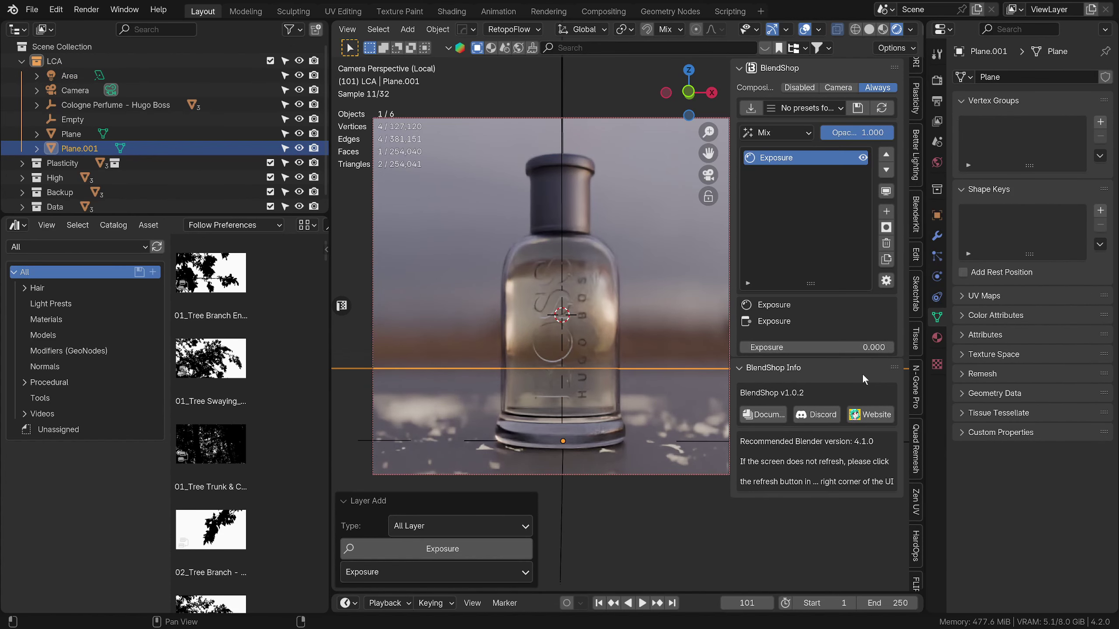
pyautogui.moveTo(817, 347); pyautogui.dragTo(861, 348)
# Step: Check the compositor node tree in the Compositing workspace, and set the layer's exposure to -0.200 back in Layout
pyautogui.click(603, 11)
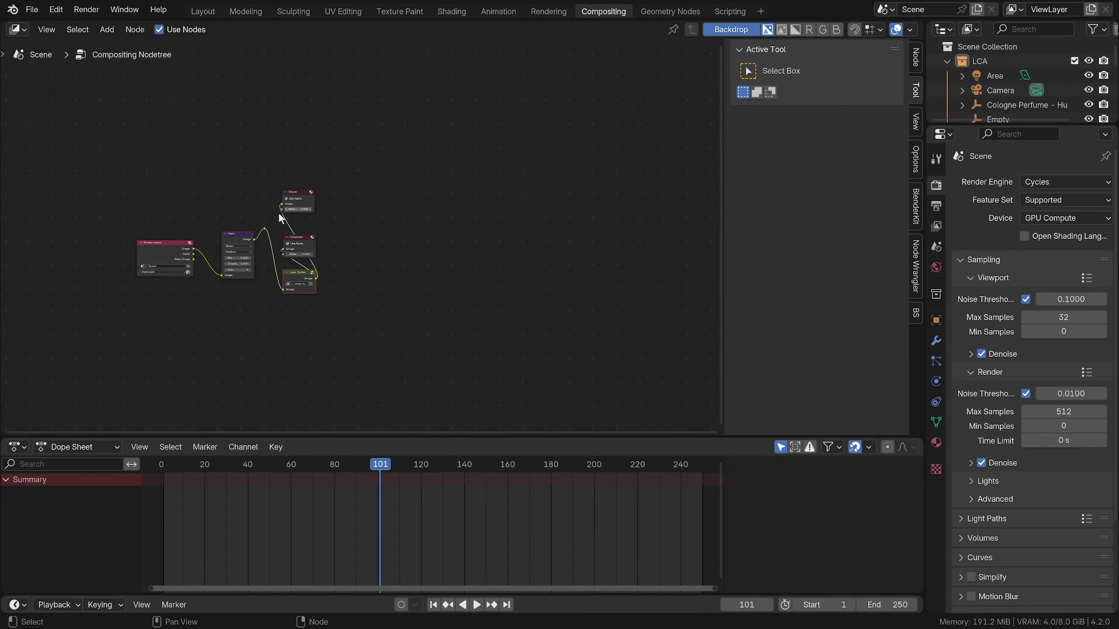
pyautogui.click(202, 11)
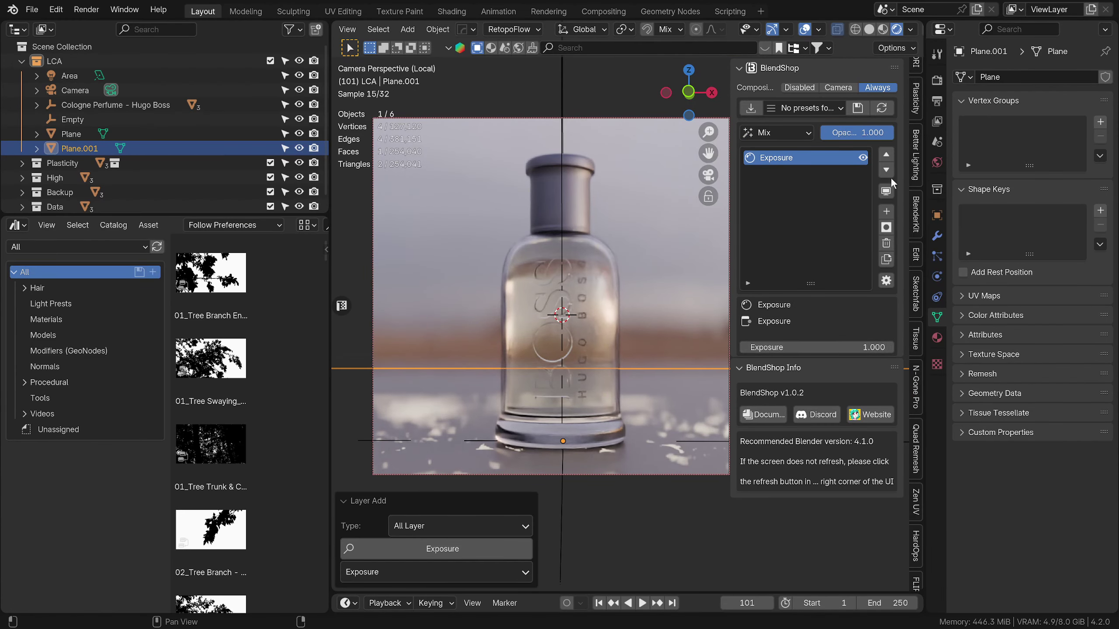
pyautogui.moveTo(841, 348); pyautogui.dragTo(789, 347)
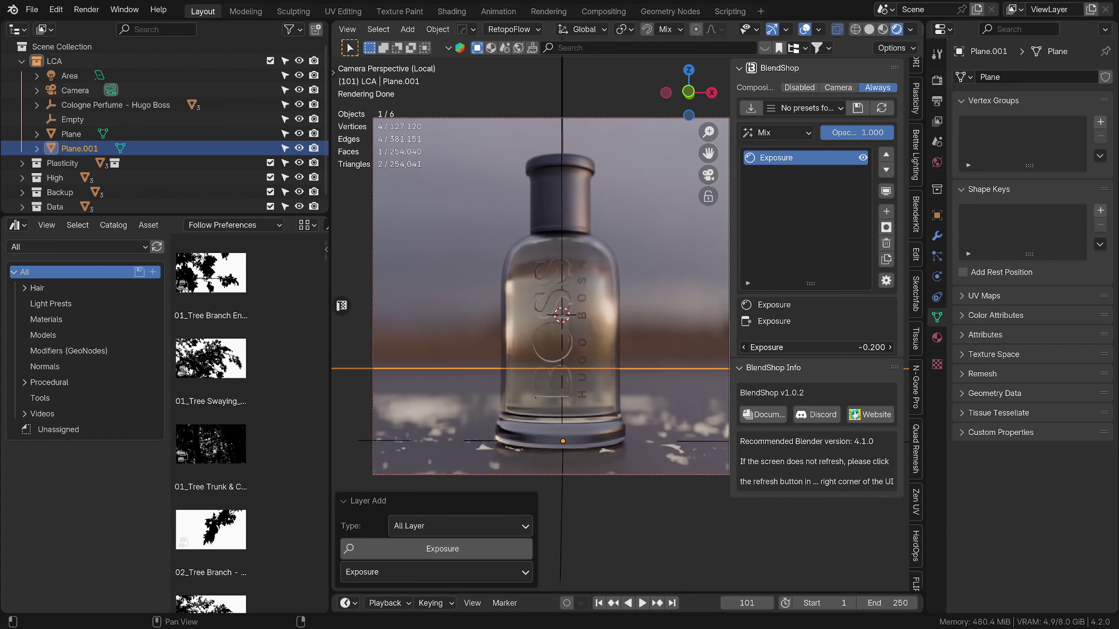
# Step: Add an RGB_Curve layer above the Exposure layer, finding it with the search term "rgb"
pyautogui.click(886, 211)
pyautogui.click(909, 232)
pyautogui.click(913, 235)
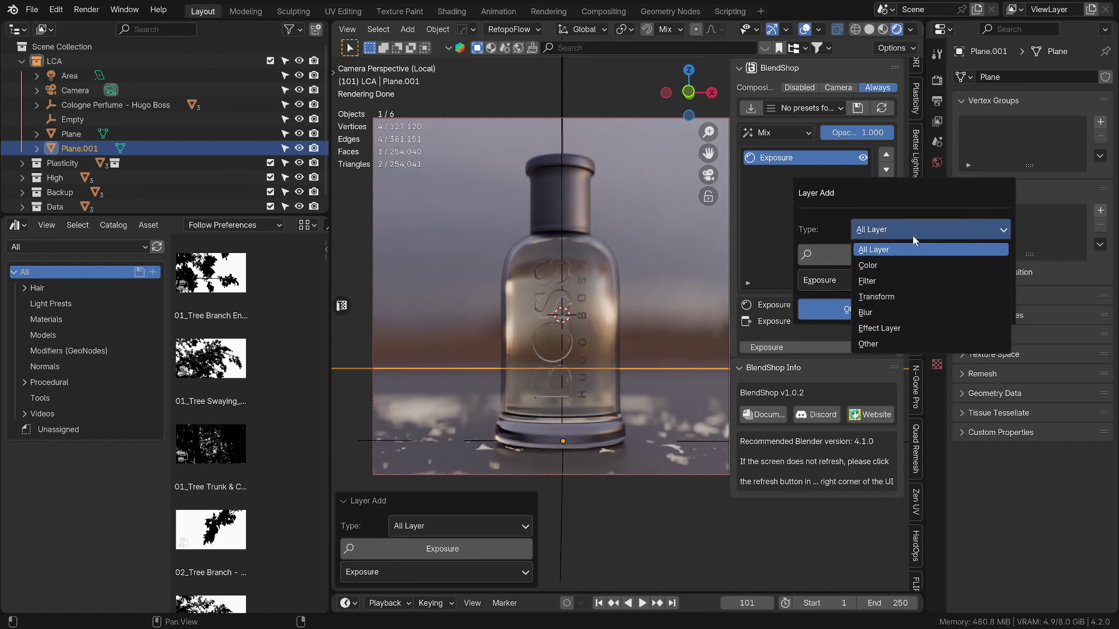
pyautogui.click(877, 251)
pyautogui.click(873, 255)
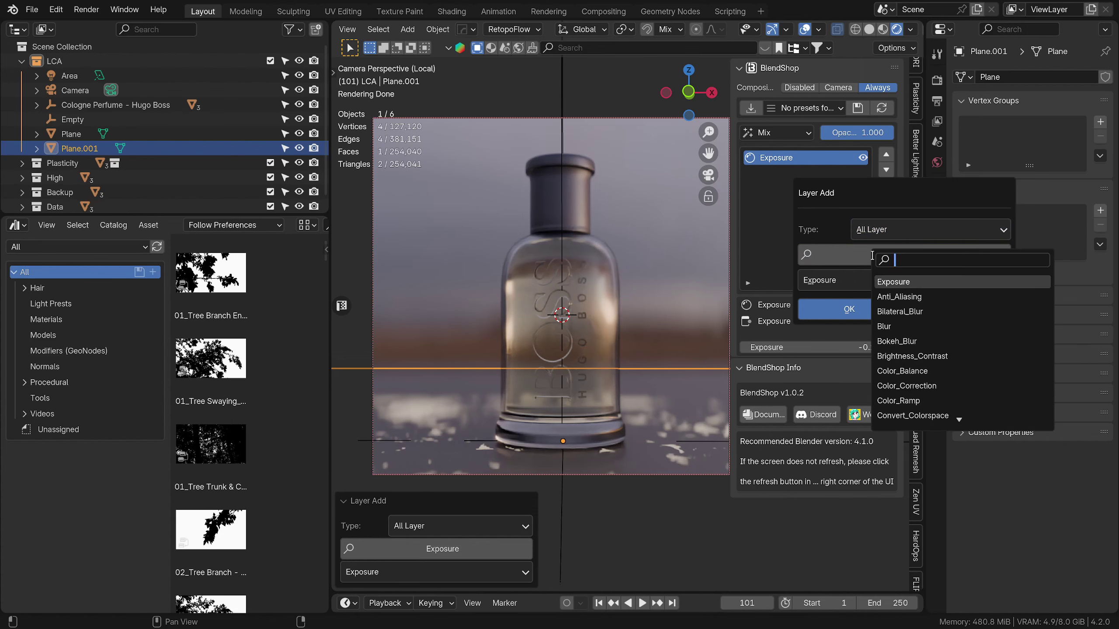
pyautogui.write('rgb')
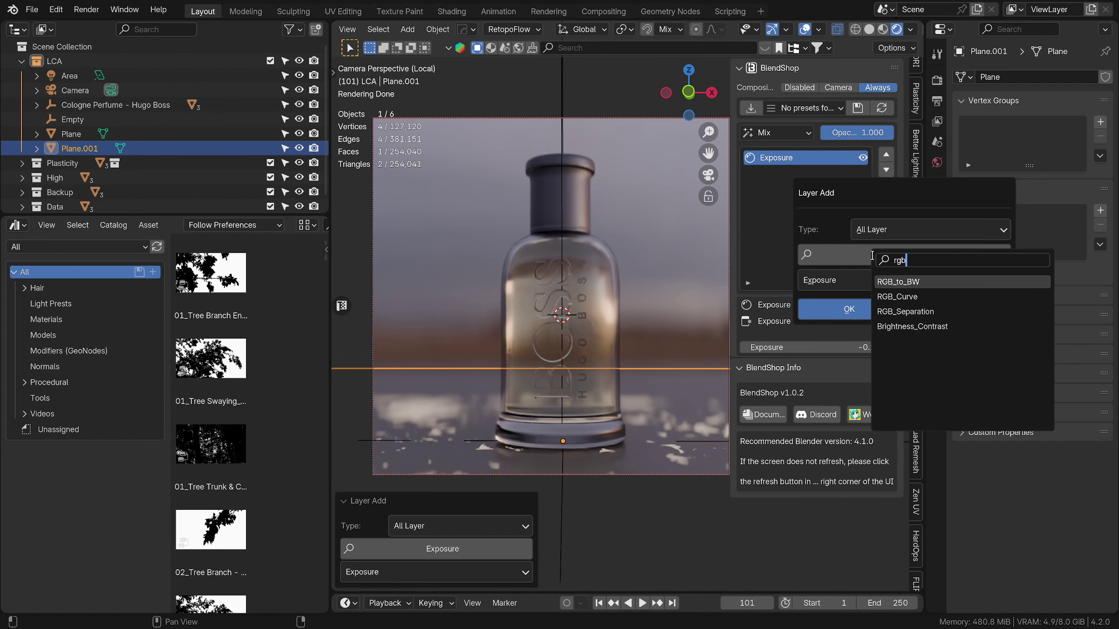
pyautogui.click(899, 296)
pyautogui.click(848, 309)
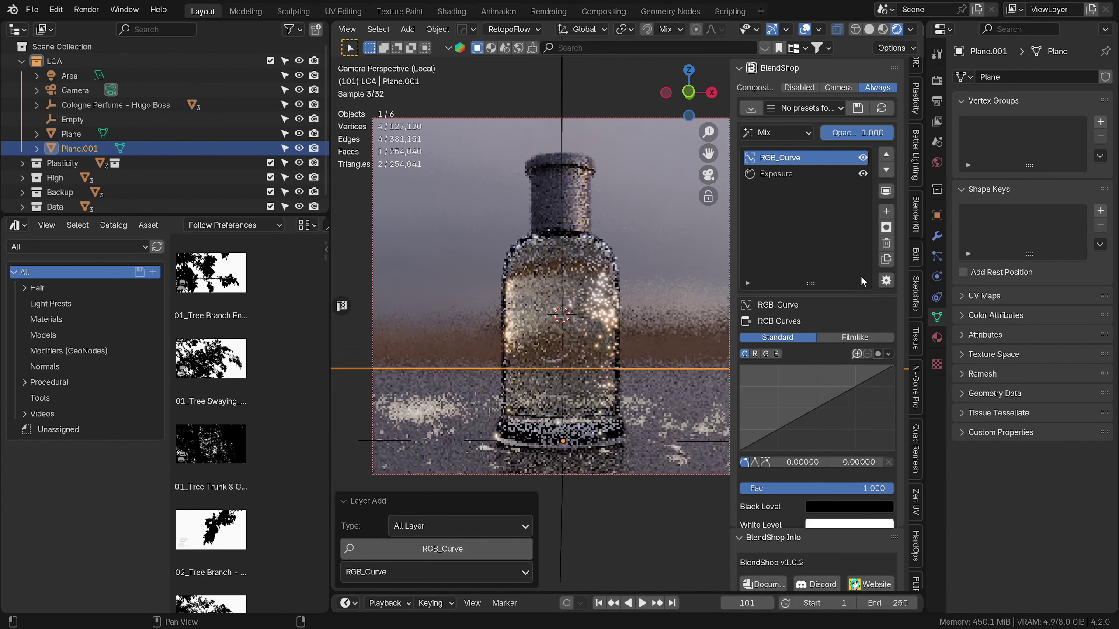
# Step: Bend the RGB curve into an S shape with two points, placing the upper one at about 0.615, 0.721
pyautogui.click(794, 422)
pyautogui.moveTo(794, 422); pyautogui.dragTo(835, 392)
pyautogui.moveTo(796, 424); pyautogui.dragTo(834, 389)
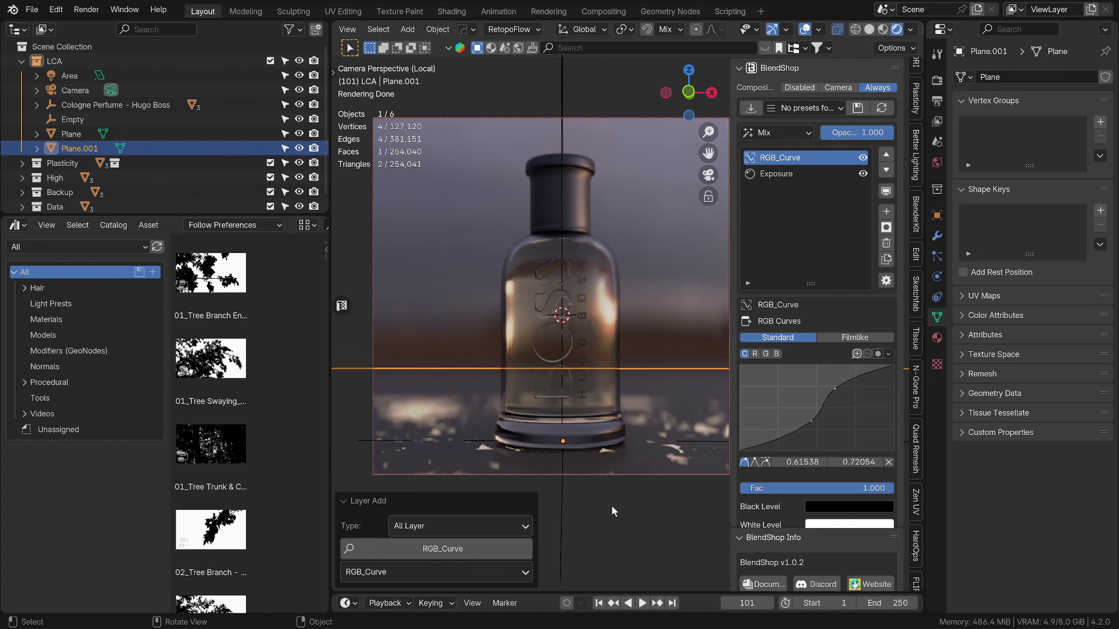
# Step: Give the Area light a pale yellow color with hue 0.162 and saturation 0.211, set its power to 13.7 W, and deselect everything
pyautogui.click(622, 102)
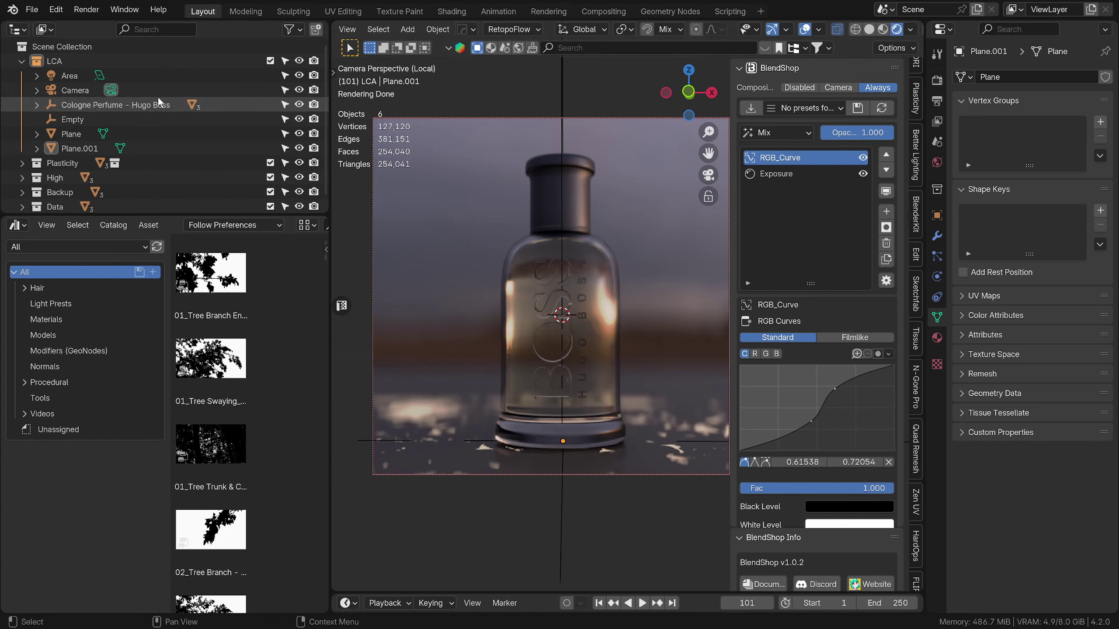
pyautogui.click(76, 75)
pyautogui.click(1072, 163)
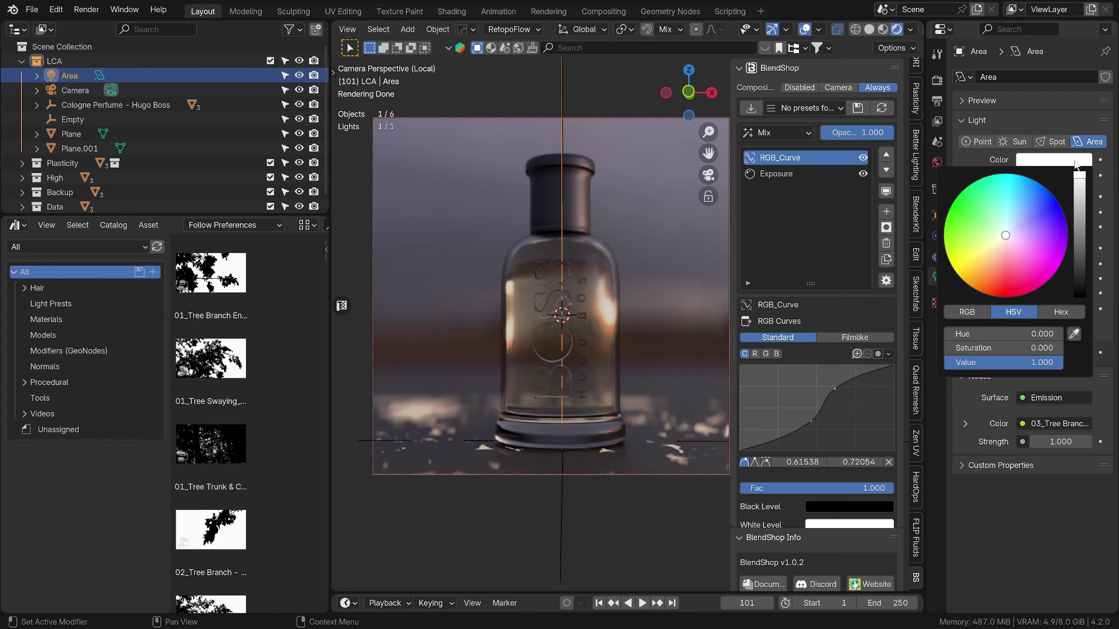
pyautogui.click(1003, 237)
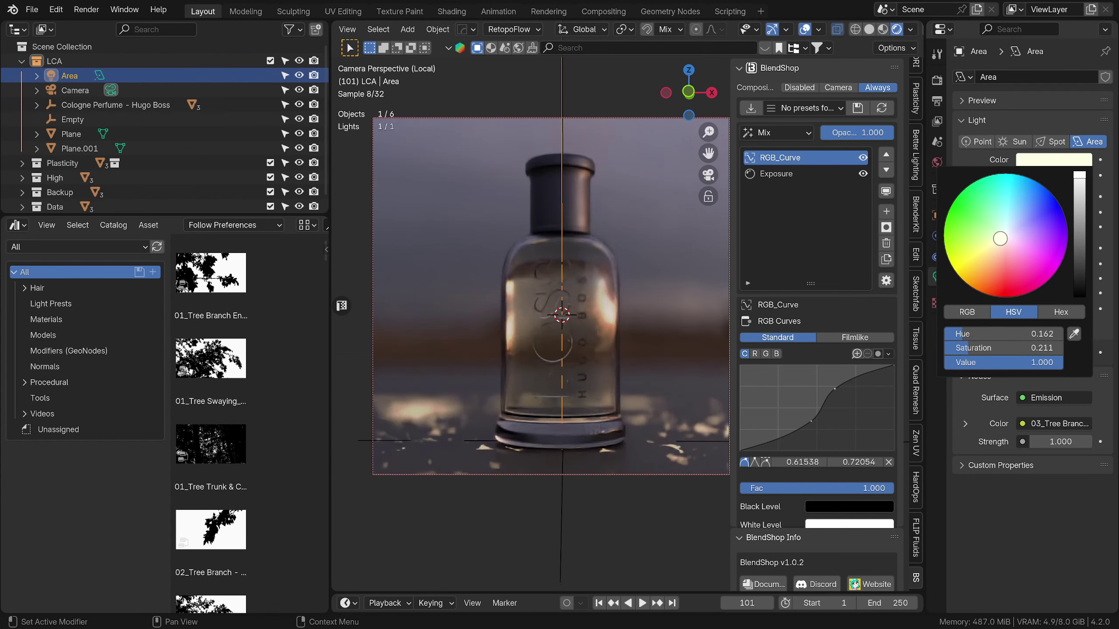
pyautogui.moveTo(1054, 175); pyautogui.dragTo(1075, 175)
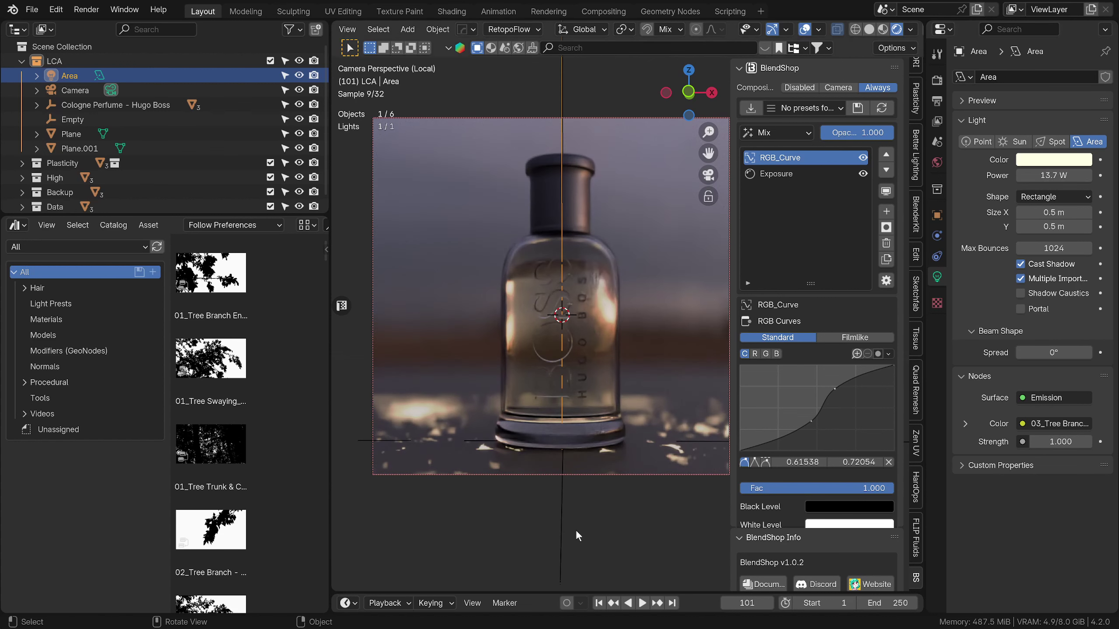
pyautogui.click(683, 397)
pyautogui.click(657, 264)
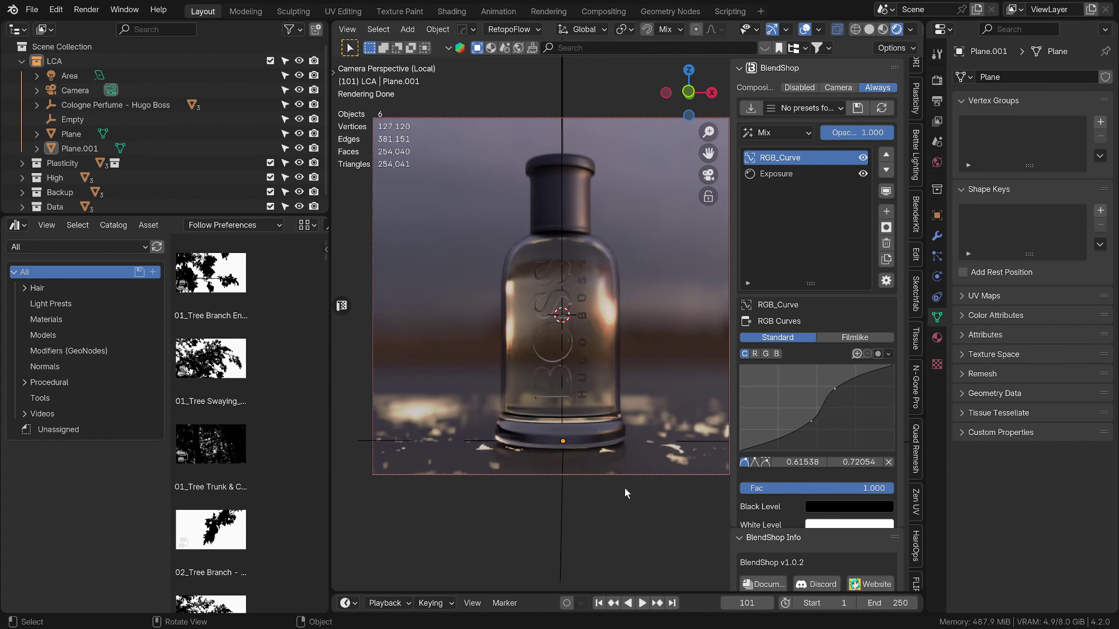
# Step: Add a Lens_Dust layer on top of the RGB_Curve layer, finding it with the search term "lens"
pyautogui.click(886, 212)
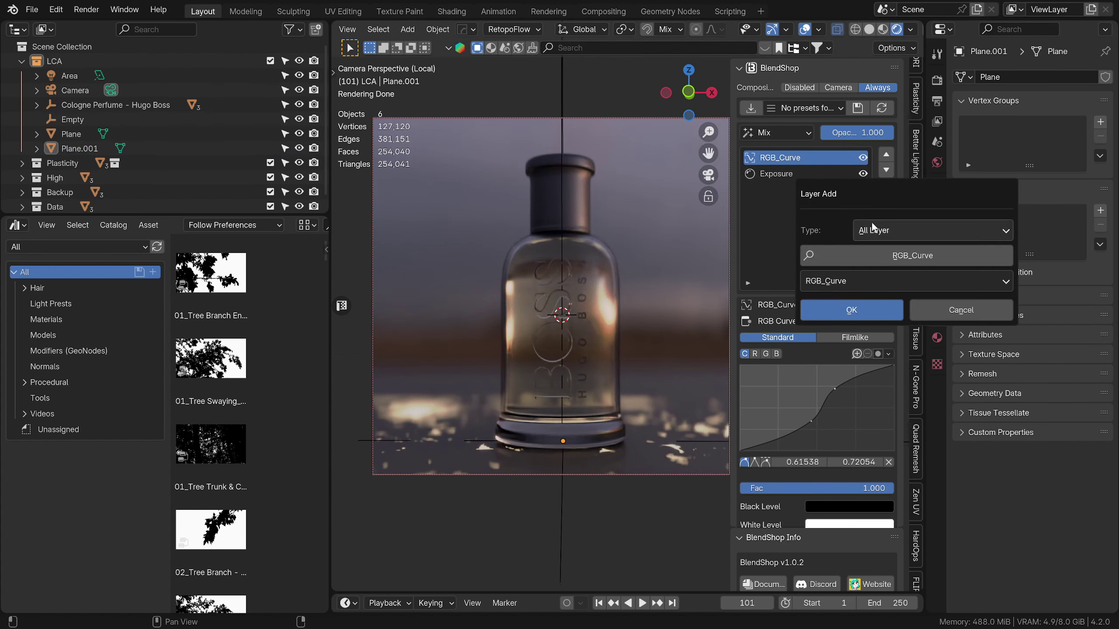
pyautogui.click(874, 226)
pyautogui.click(874, 227)
pyautogui.click(951, 258)
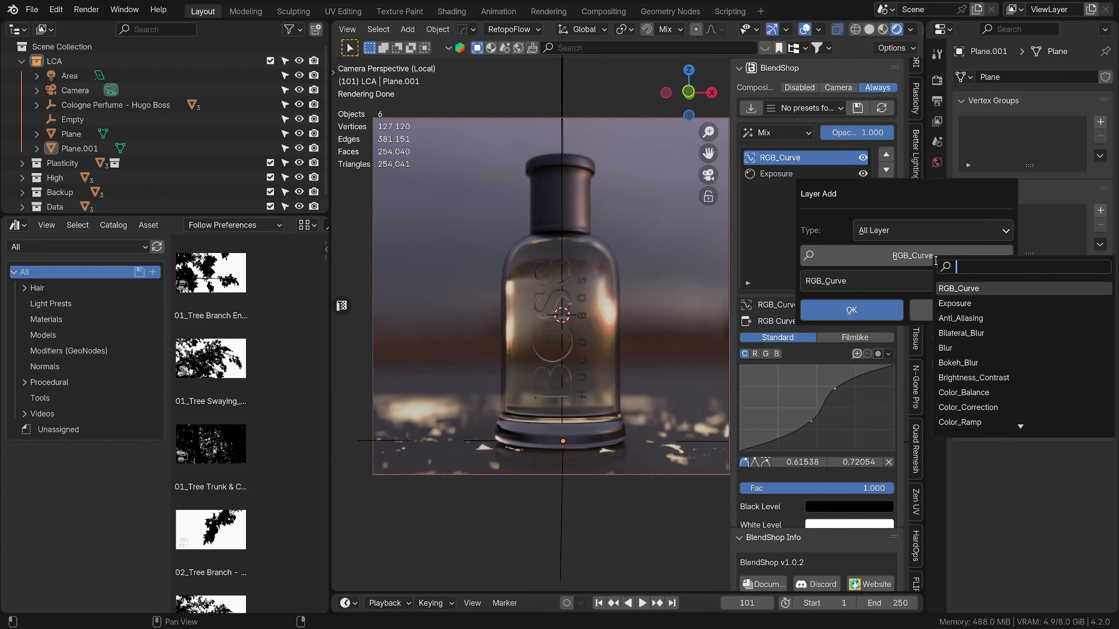
pyautogui.write('lens')
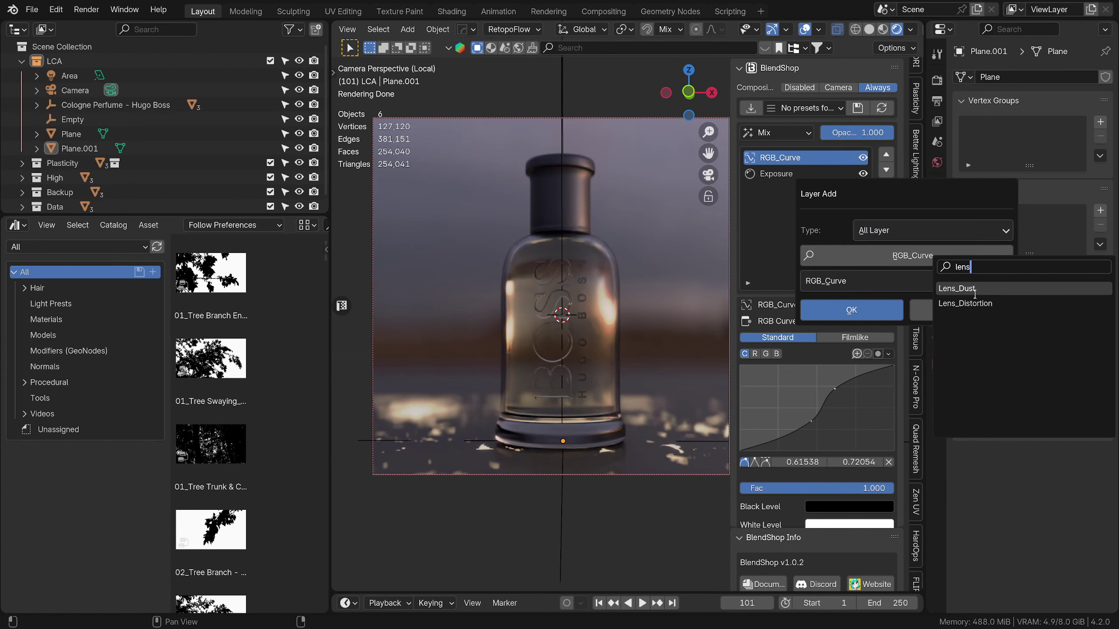
pyautogui.click(975, 290)
pyautogui.click(846, 310)
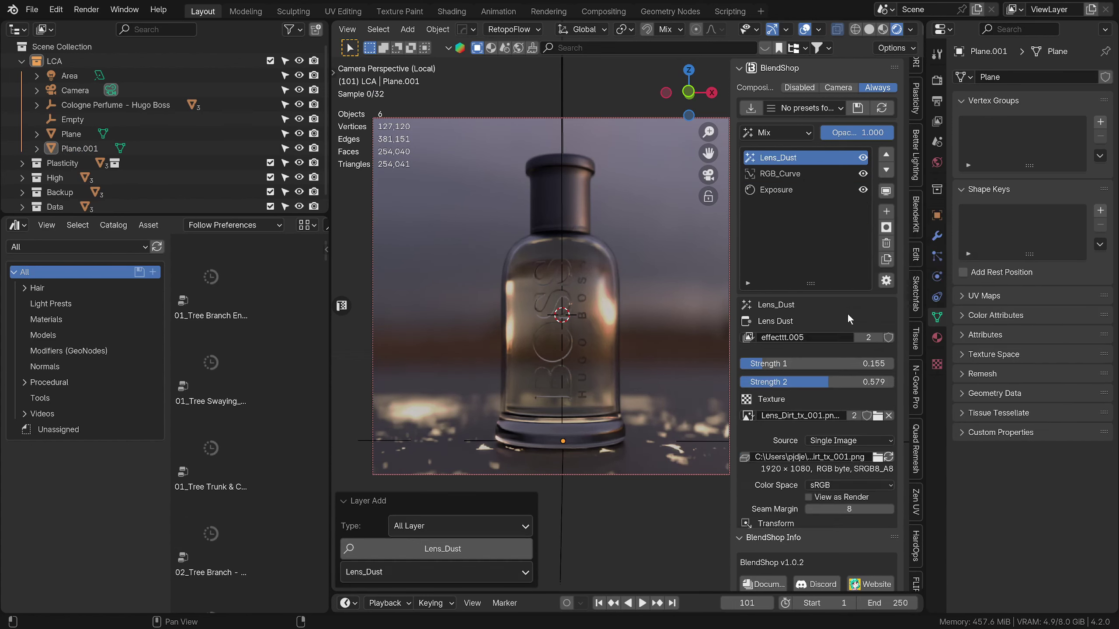
# Step: Set the Lens_Dust layer's Strength 1 to 0.513 and Strength 2 to 0.785, and inspect the effect on the bottle
pyautogui.scroll(-7, 819, 409)
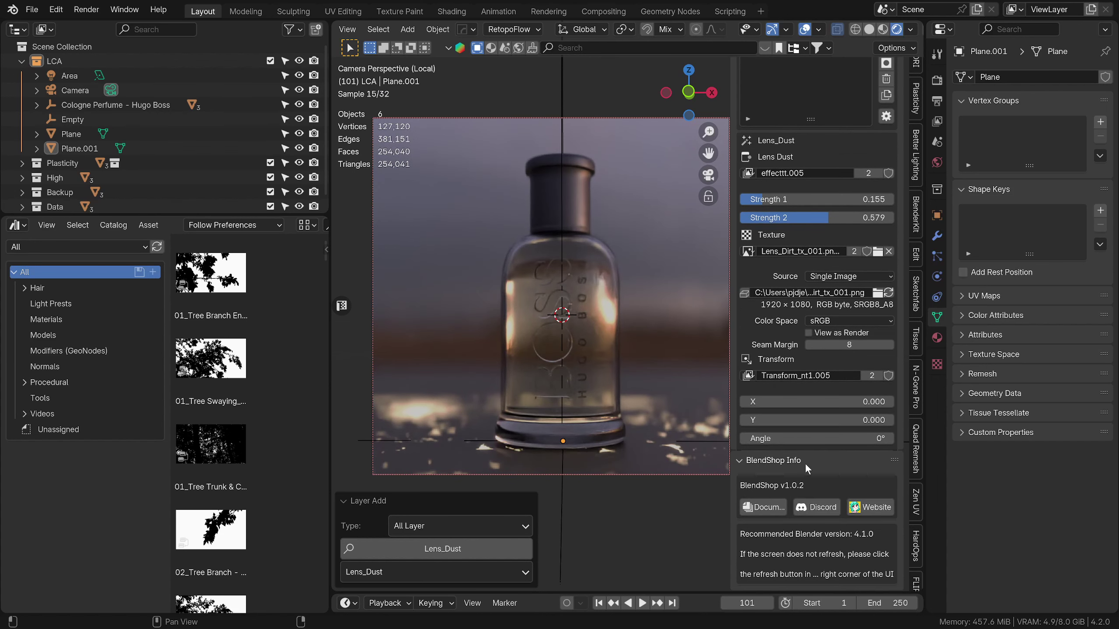
pyautogui.scroll(4, 809, 430)
pyautogui.moveTo(813, 285)
pyautogui.mouseDown()
pyautogui.moveTo(863, 284)
pyautogui.moveTo(848, 303)
pyautogui.moveTo(860, 302)
pyautogui.moveTo(820, 287)
pyautogui.mouseUp()
pyautogui.scroll(-2, 611, 312)
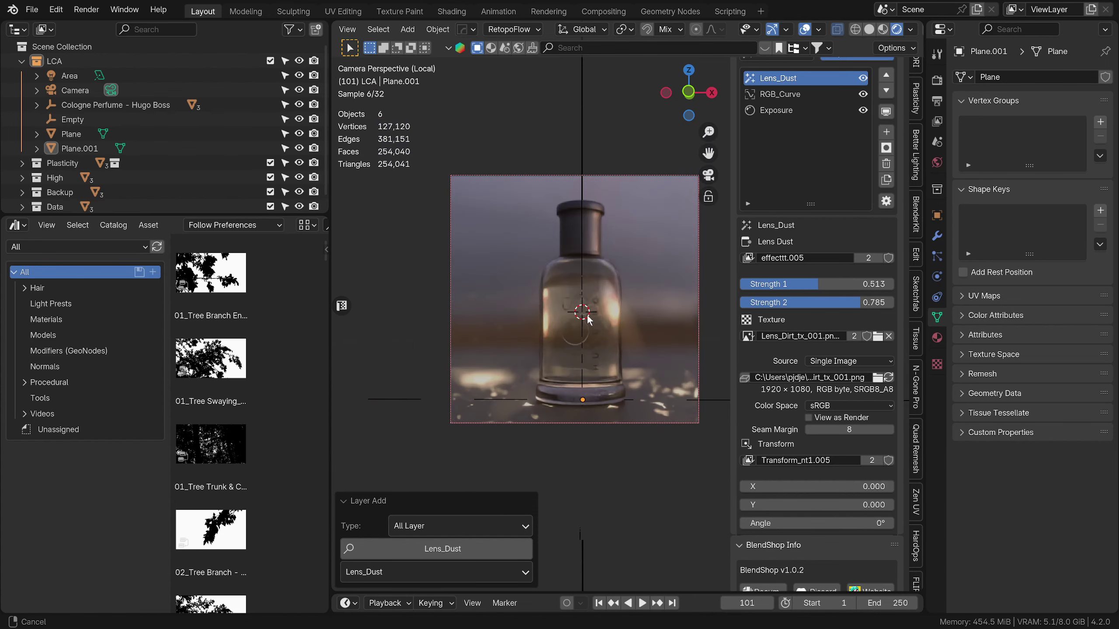
pyautogui.scroll(1, 572, 331)
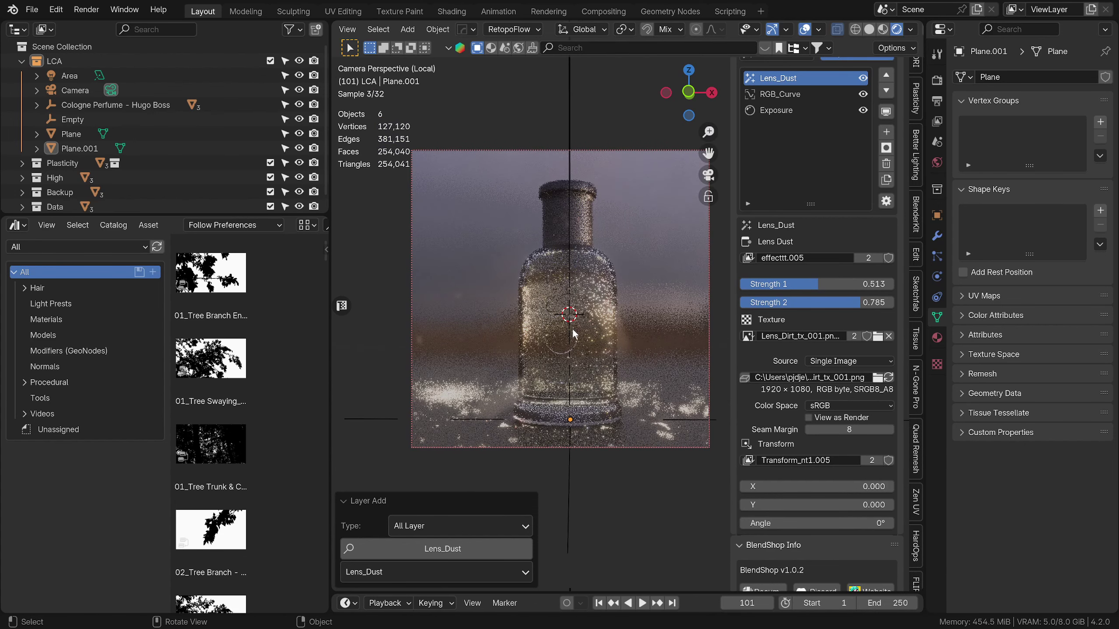
pyautogui.scroll(1, 582, 302)
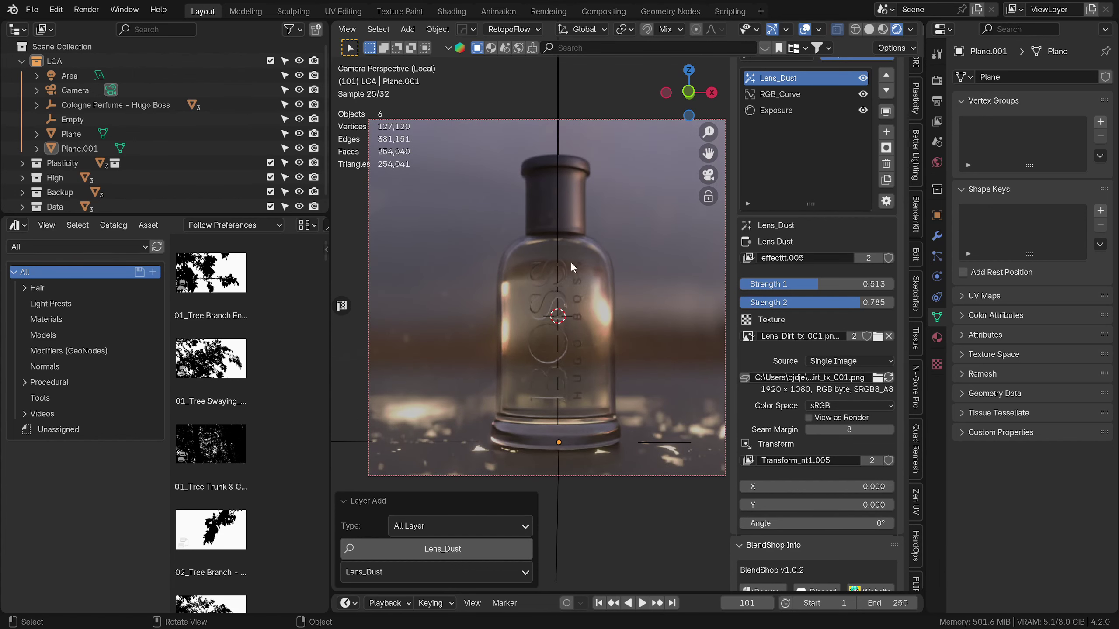
pyautogui.scroll(1, 570, 266)
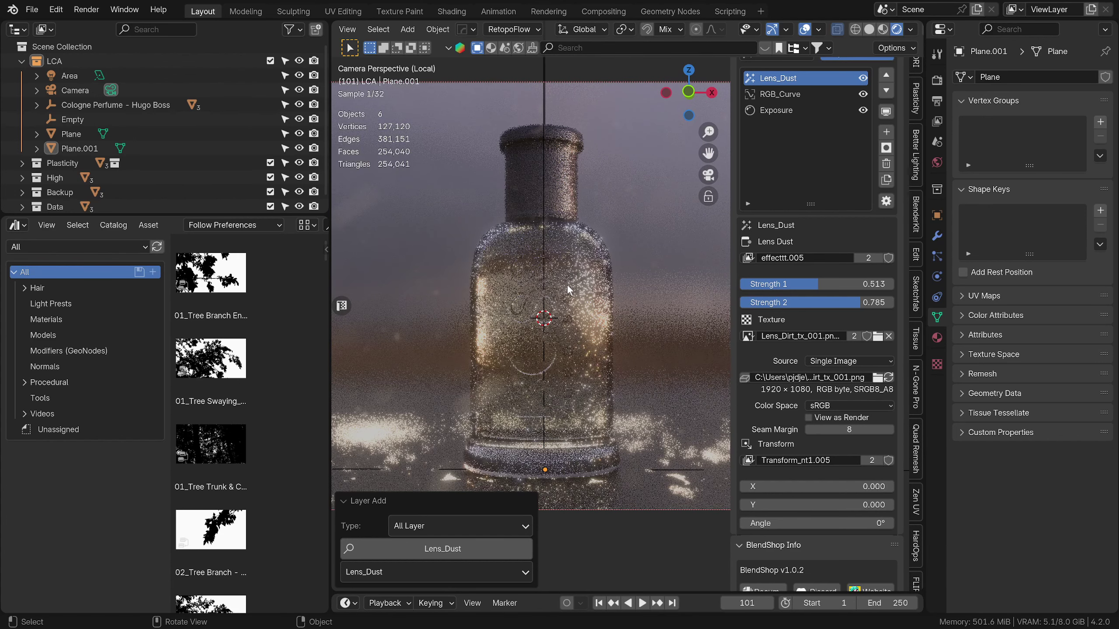
# Step: Try the Lens_Dust layer lower in the layer stack, and return it to the top
pyautogui.click(887, 91)
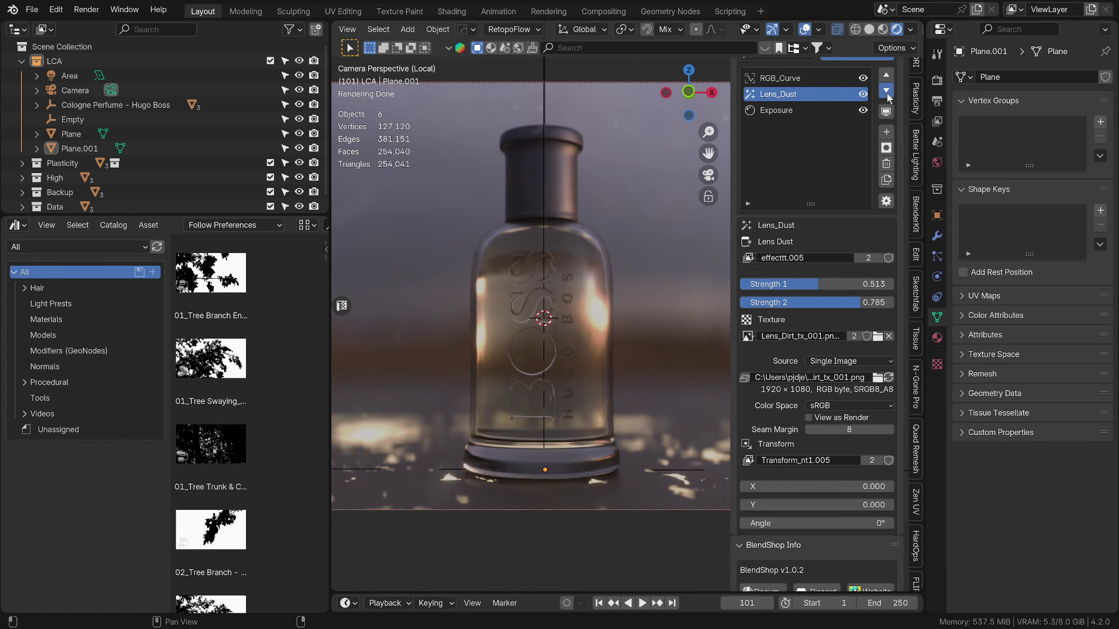
pyautogui.click(887, 91)
pyautogui.click(887, 76)
pyautogui.click(887, 75)
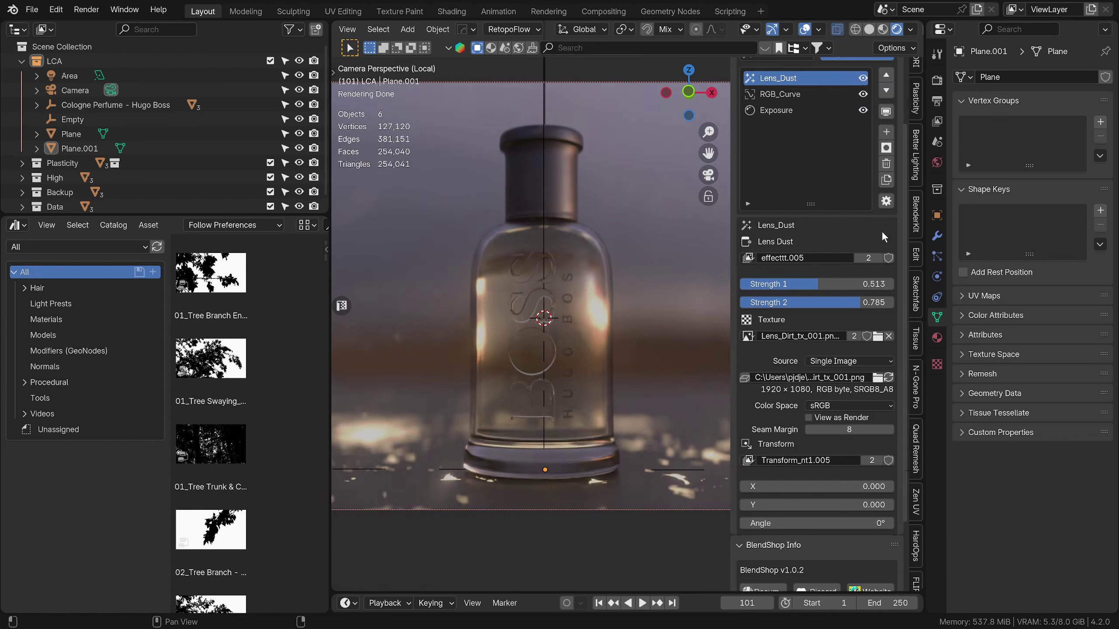
pyautogui.scroll(3, 815, 264)
pyautogui.click(887, 189)
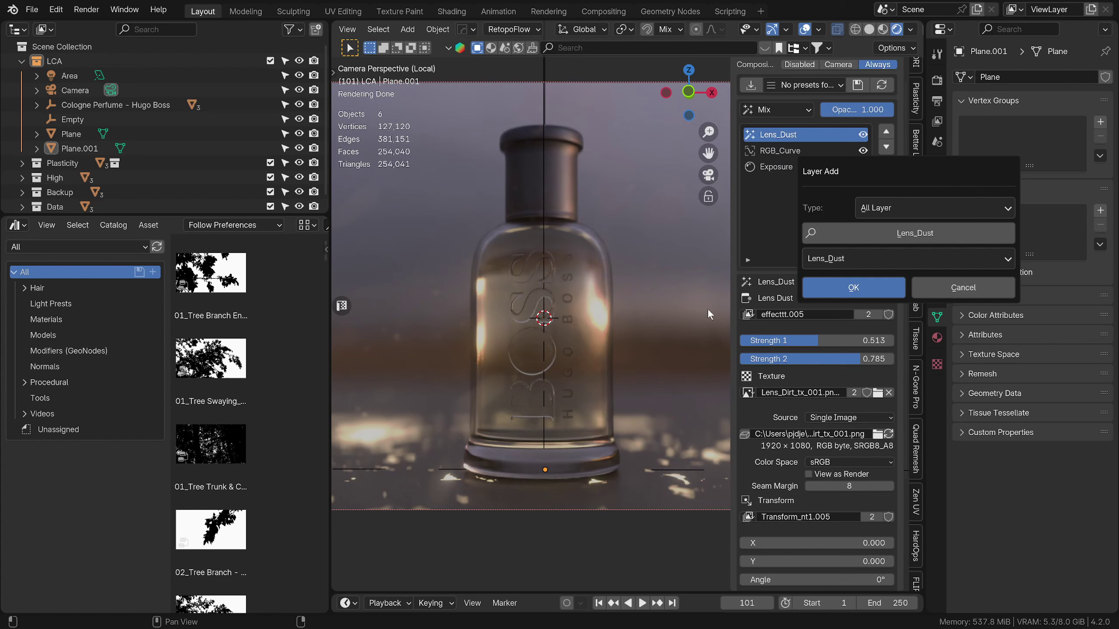
pyautogui.click(785, 204)
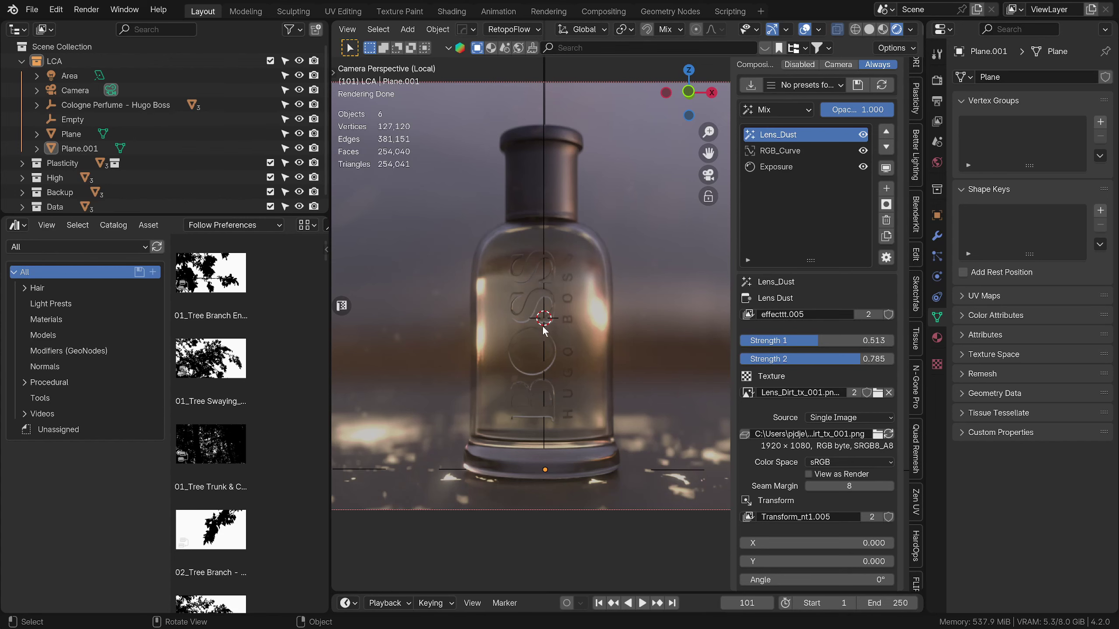
# Step: Render frame 101 of the perfume bottle scene and inspect the lens dust and glass details in the rendered image up close
pyautogui.press('F12')
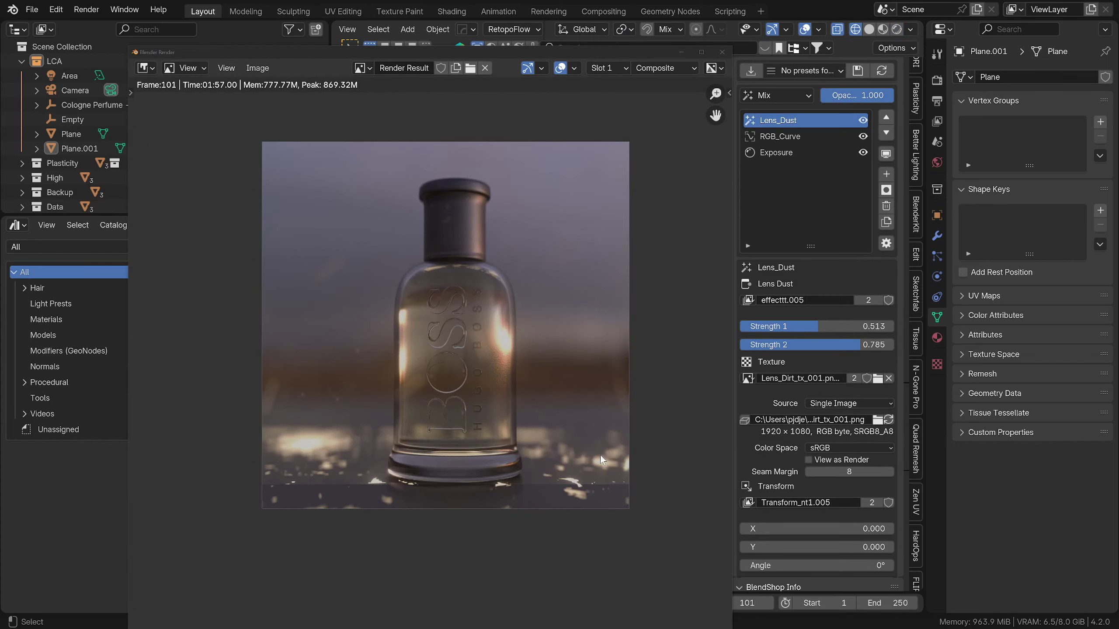
pyautogui.scroll(1, 541, 348)
pyautogui.moveTo(541, 342); pyautogui.dragTo(526, 388, button='middle')
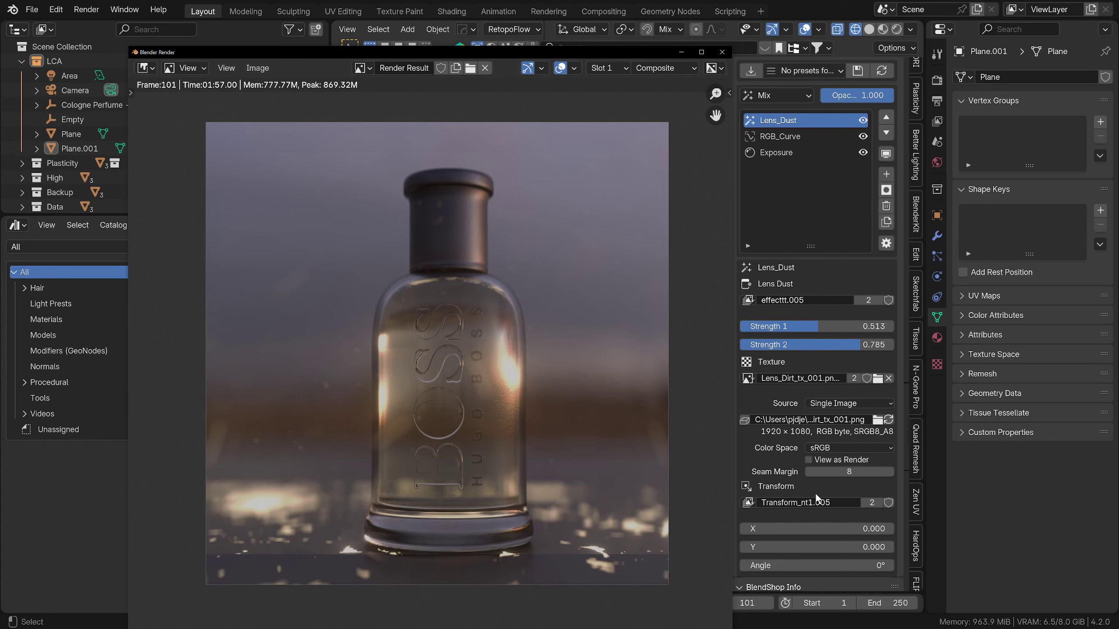
pyautogui.scroll(-3, 916, 519)
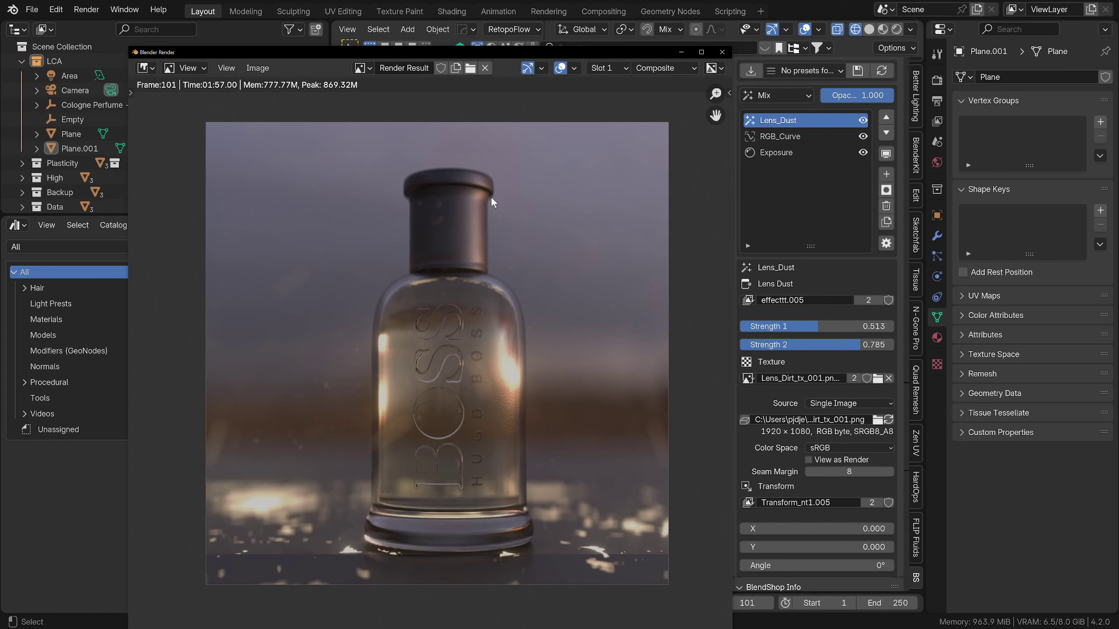
pyautogui.scroll(-1, 492, 199)
pyautogui.scroll(1, 507, 178)
pyautogui.moveTo(498, 184); pyautogui.dragTo(525, 175, button='middle')
pyautogui.scroll(4, 495, 282)
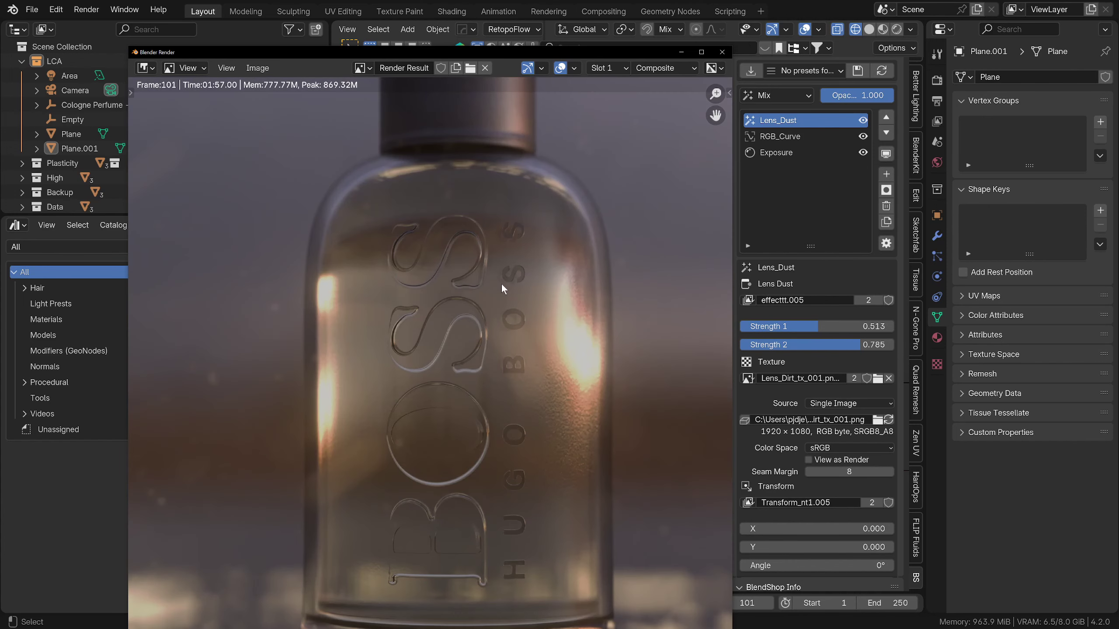
pyautogui.press('Home')
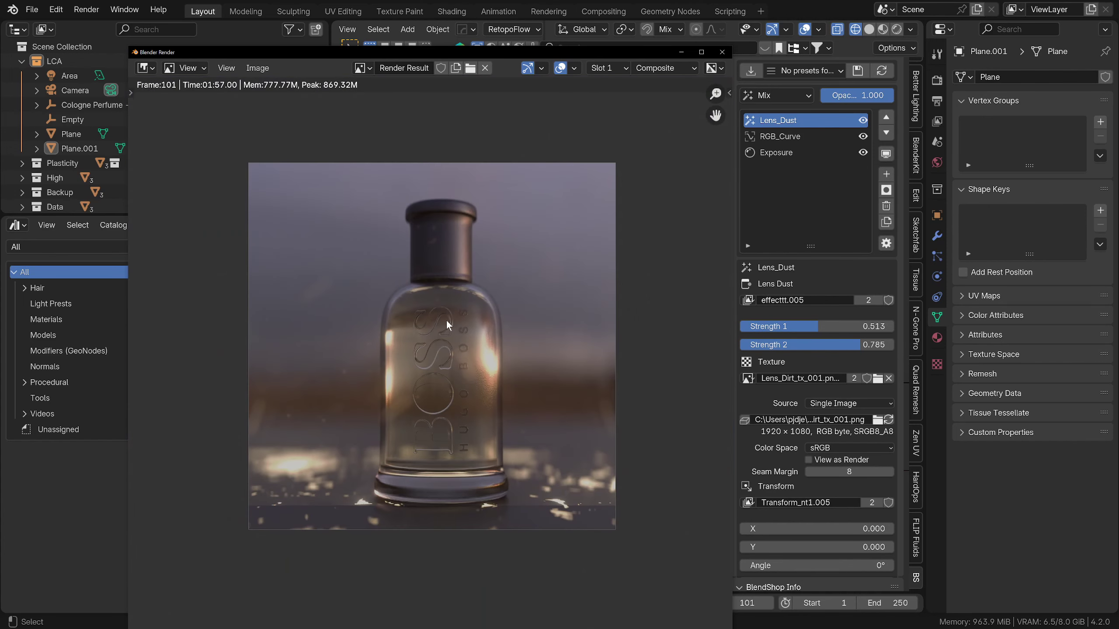
# Step: Switch to the Humble bundle page in the browser and look through the items of the Blender Market Best of 2024 bundle
pyautogui.hotkey('alt', 'Tab')
pyautogui.hotkey('alt', 'Tab')
pyautogui.hotkey('alt', 'Tab')
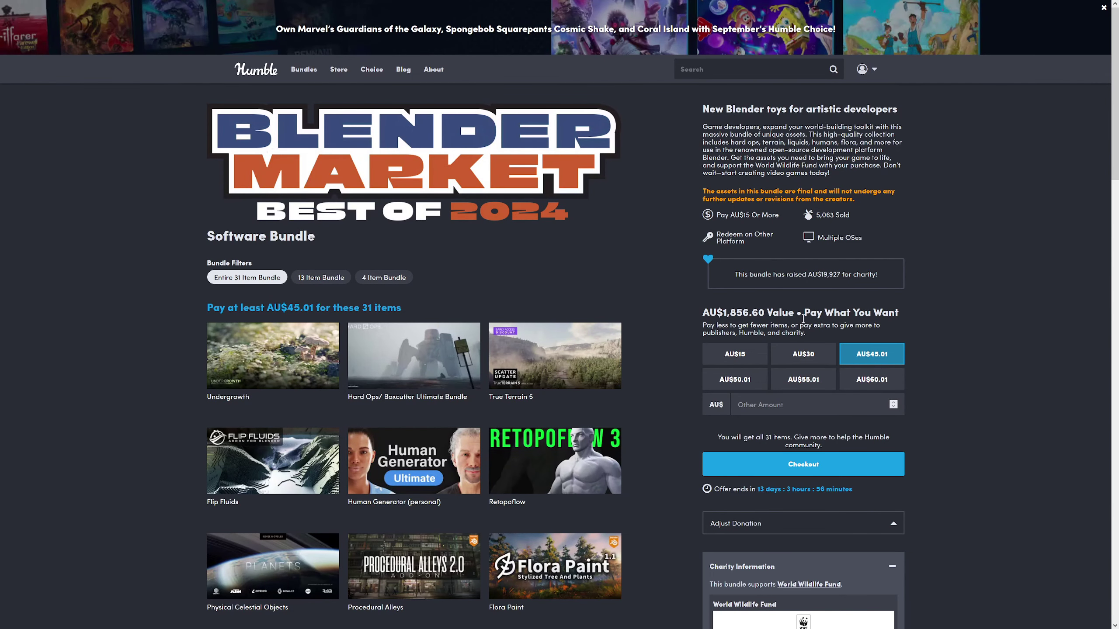
pyautogui.scroll(-20, 610, 286)
pyautogui.scroll(15, 600, 285)
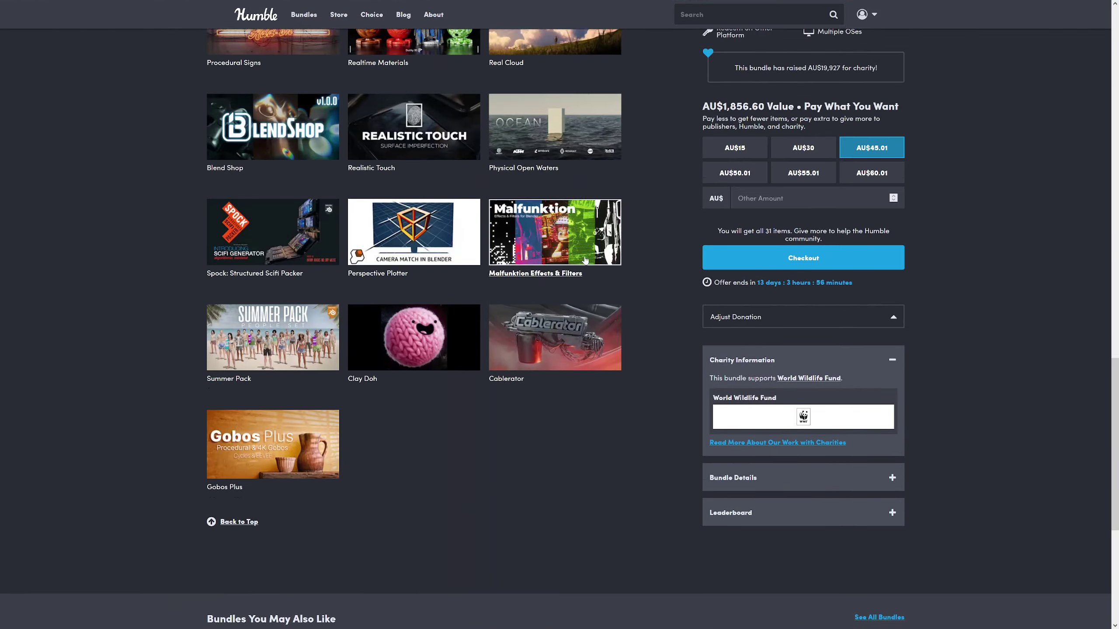
# Step: Highlight the notice in the bundle description about the assets being final and receiving no further updates or revisions
pyautogui.scroll(15, 613, 256)
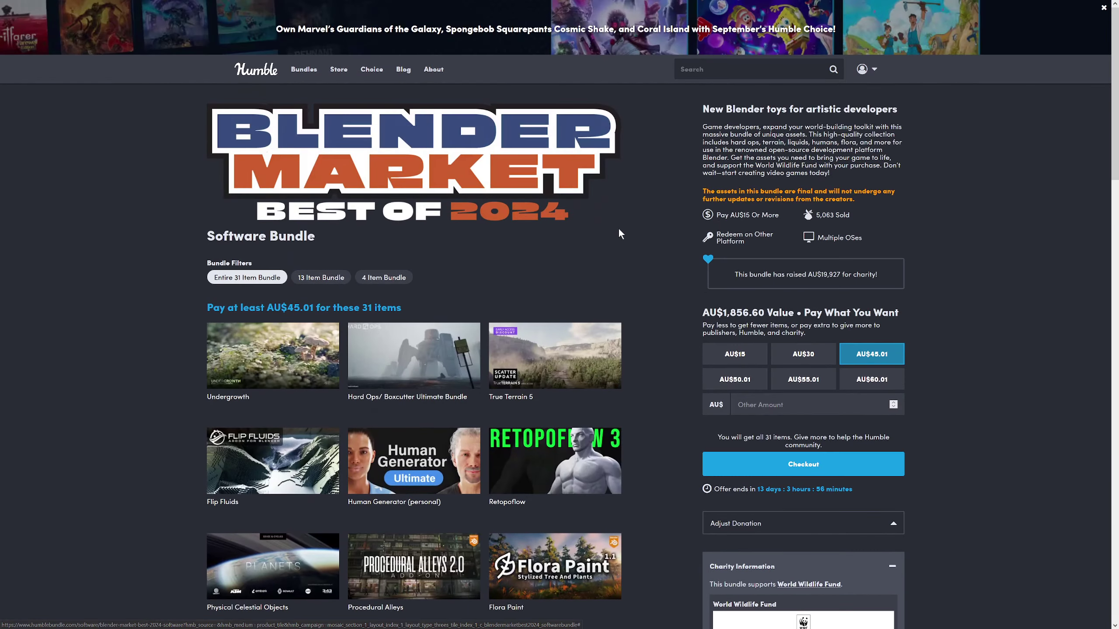
pyautogui.scroll(-3, 619, 229)
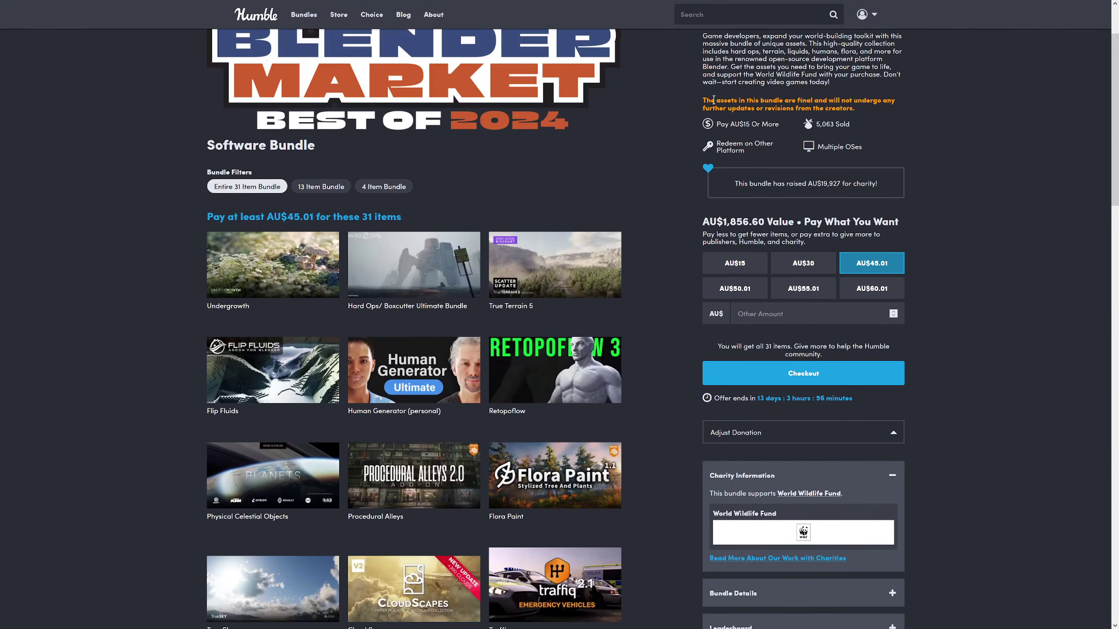
pyautogui.moveTo(703, 97); pyautogui.dragTo(859, 104)
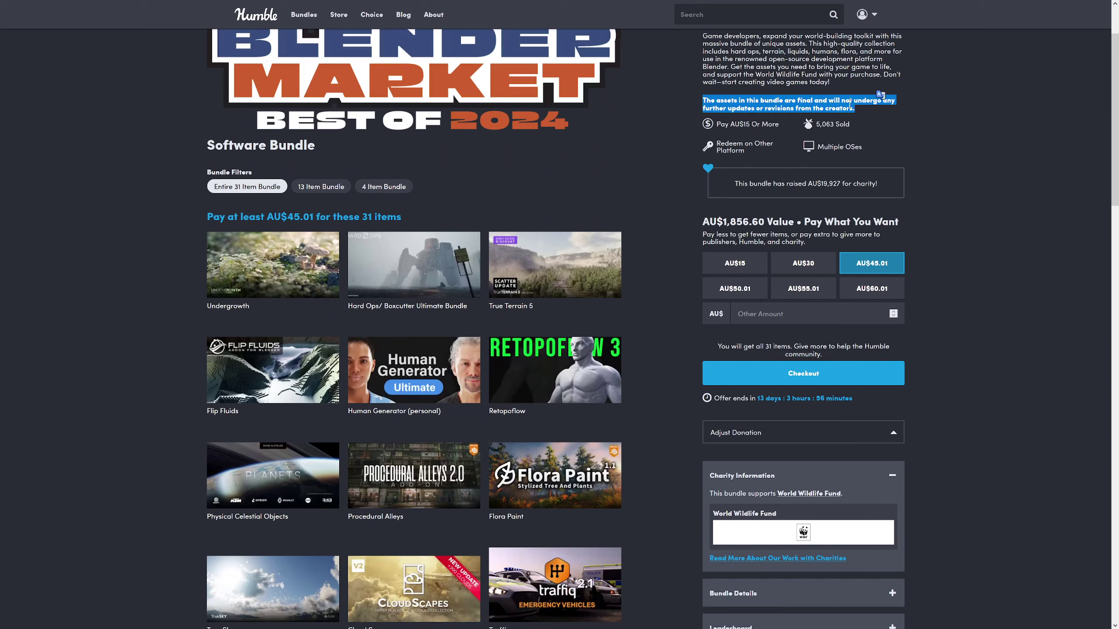